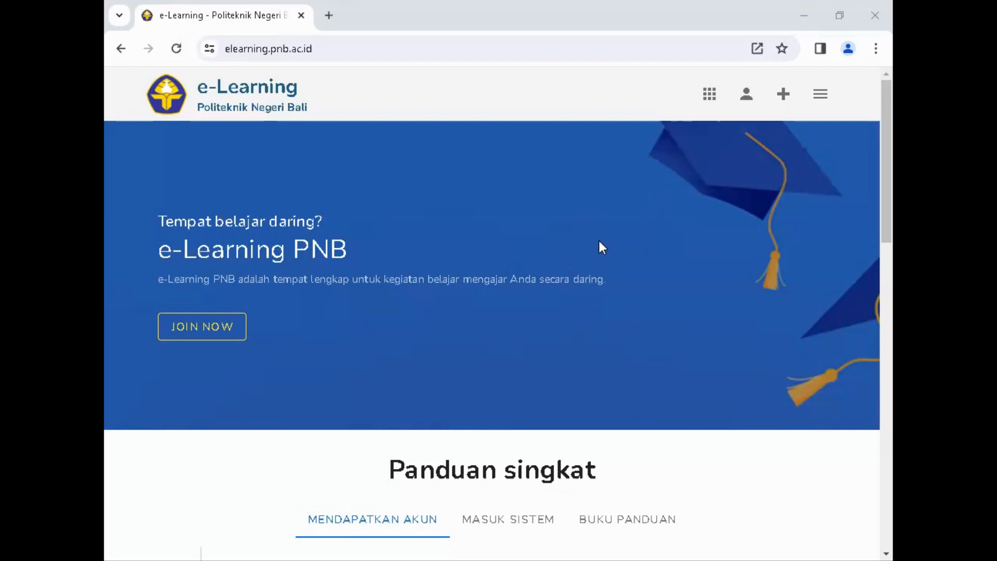
- In the Presensi Lainnya form, set Jenis Presensi to Tugas and Nomor Surat to 12345
click(709, 96)
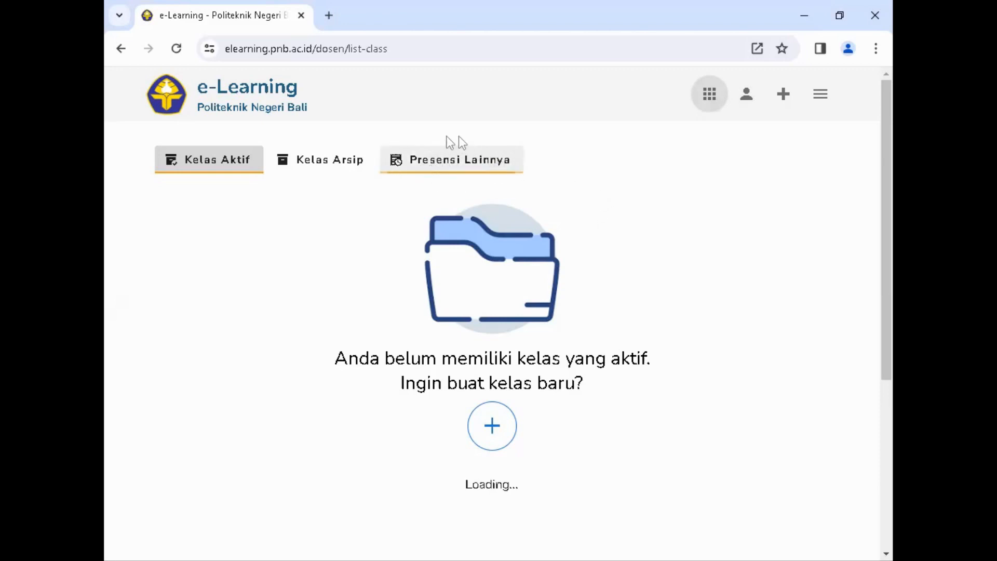
click(457, 166)
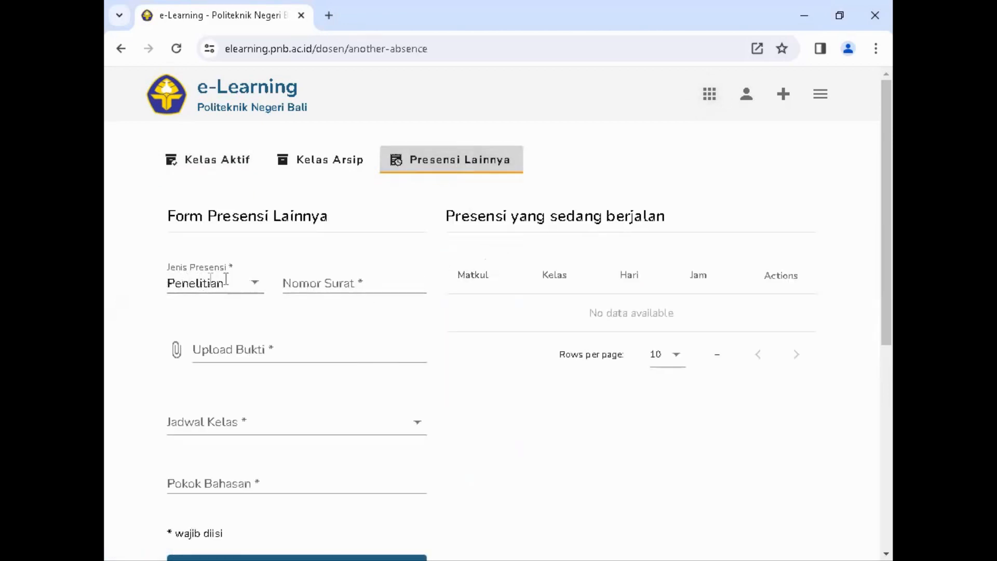
click(254, 283)
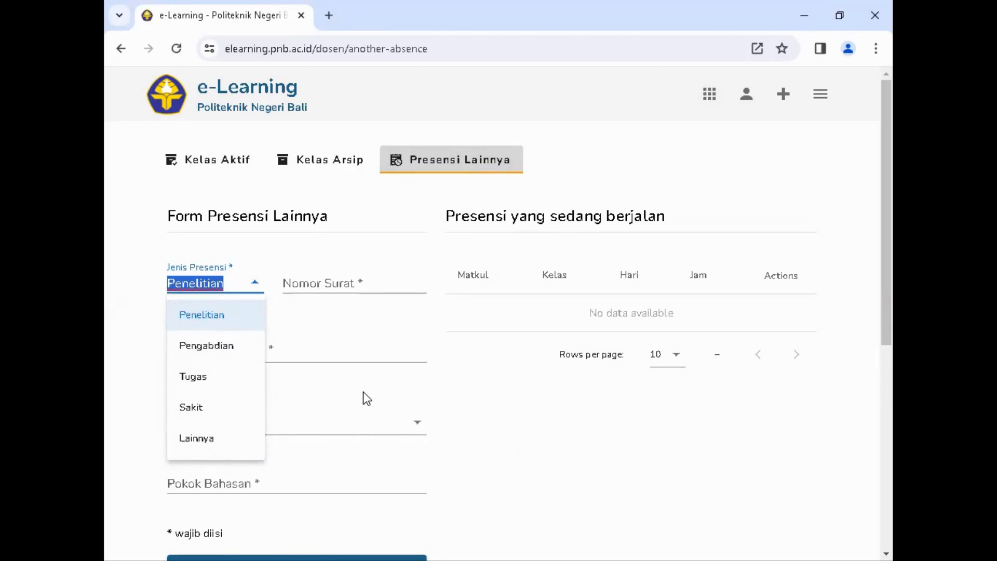
click(204, 383)
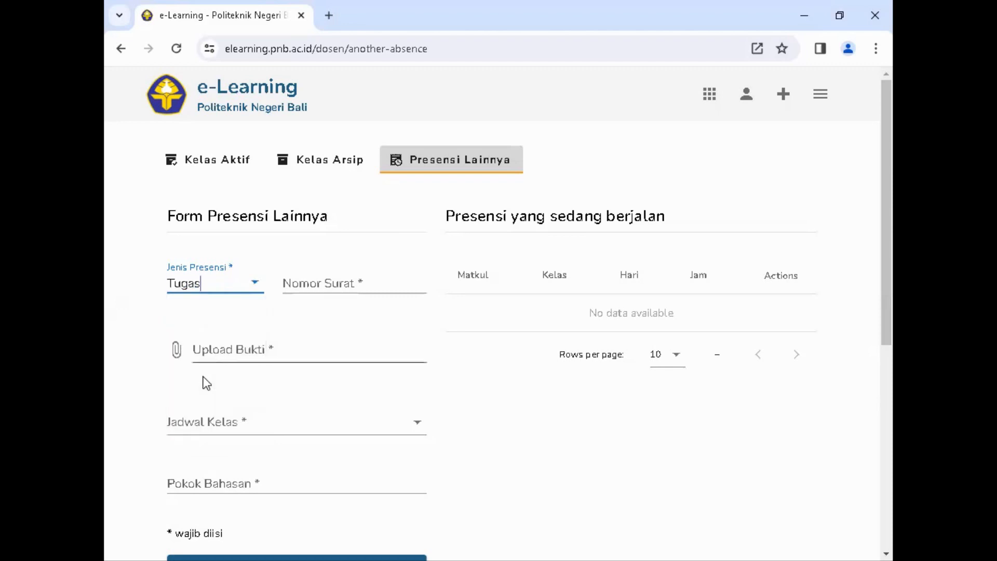
click(326, 285)
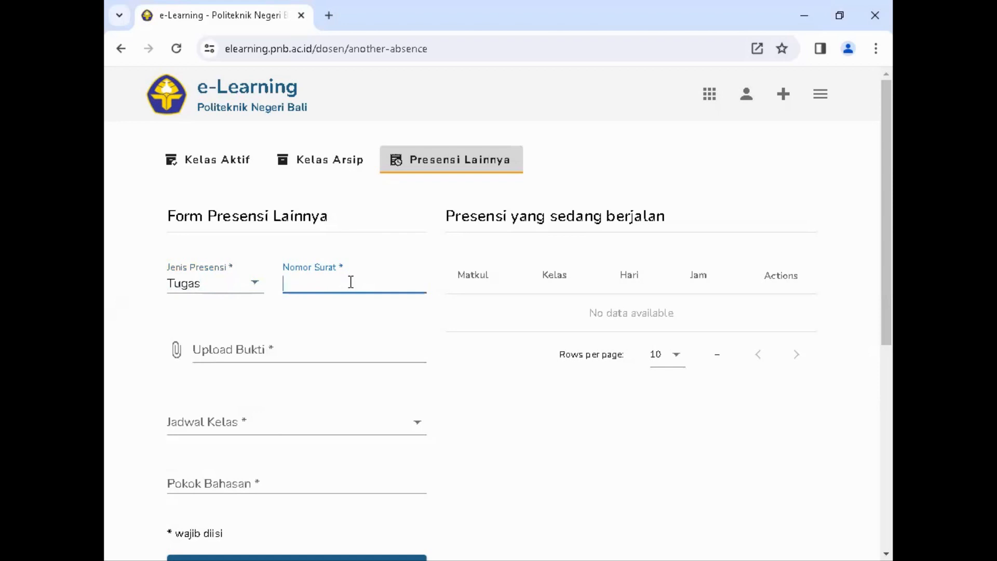
text(12345)
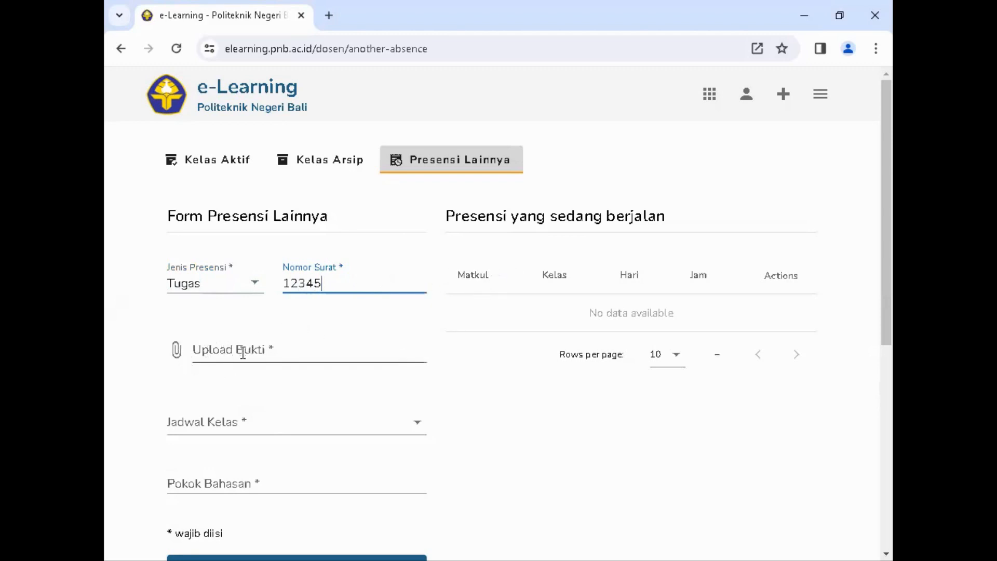
- Attach the PDF "Surat TugasPelatihan Chief Editor" from the 005_Jurnal_BP folder on drive G: as the Upload Bukti evidence
click(176, 354)
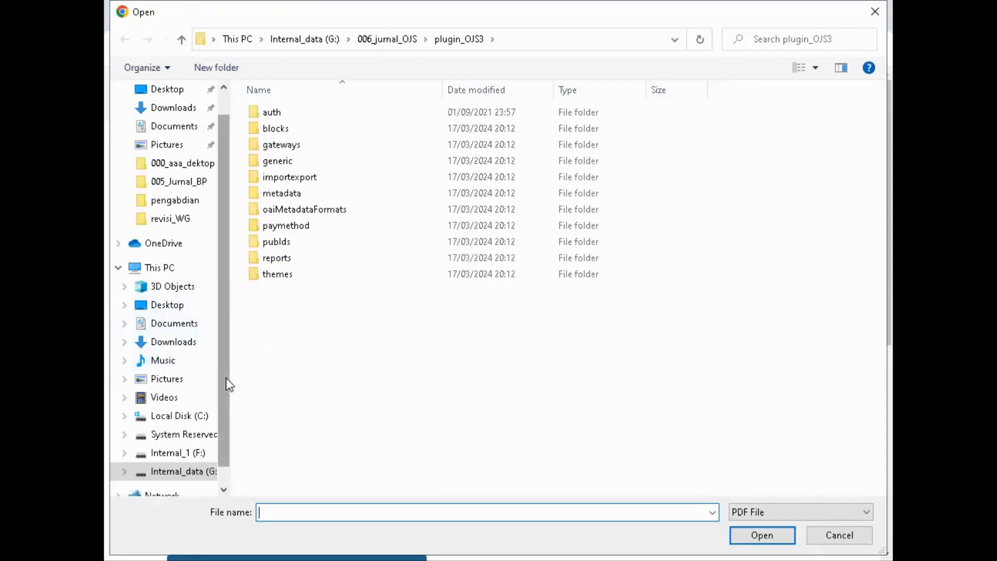
click(183, 473)
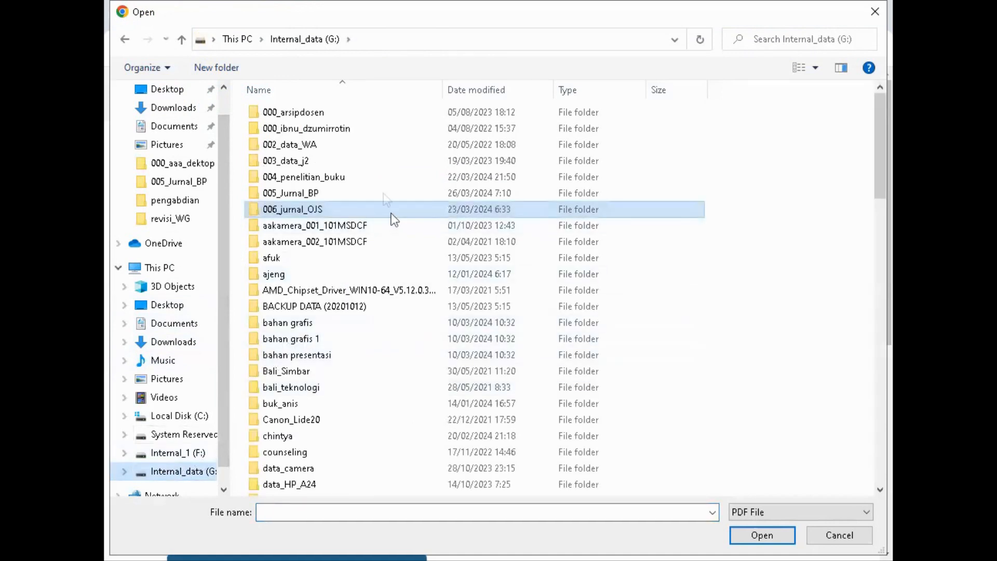
click(335, 195)
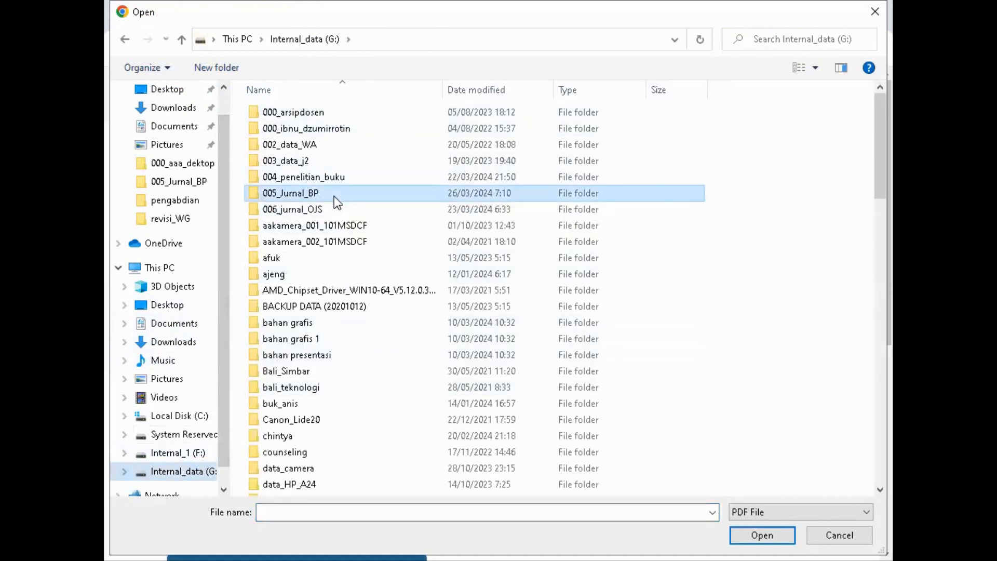
double_click(334, 195)
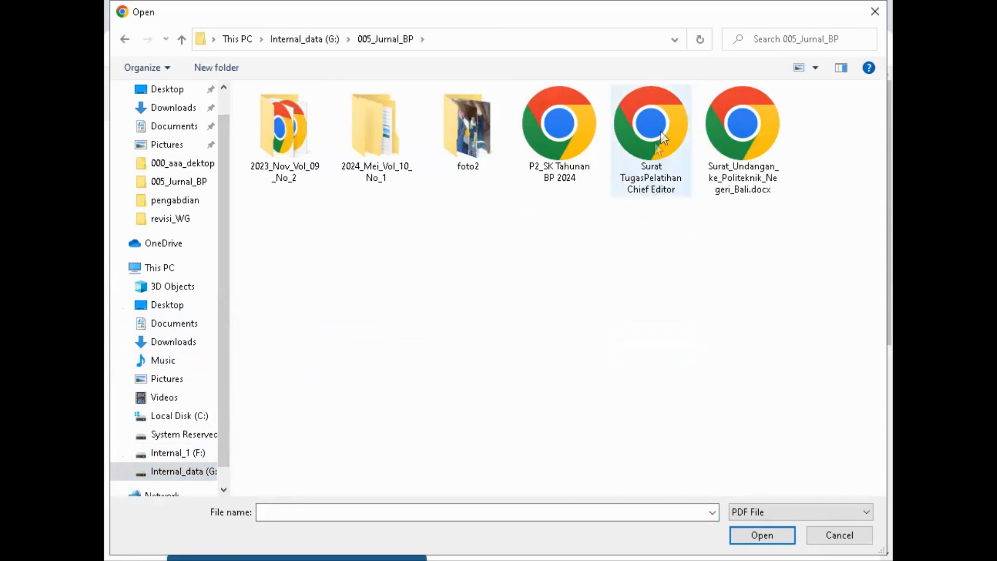
click(647, 135)
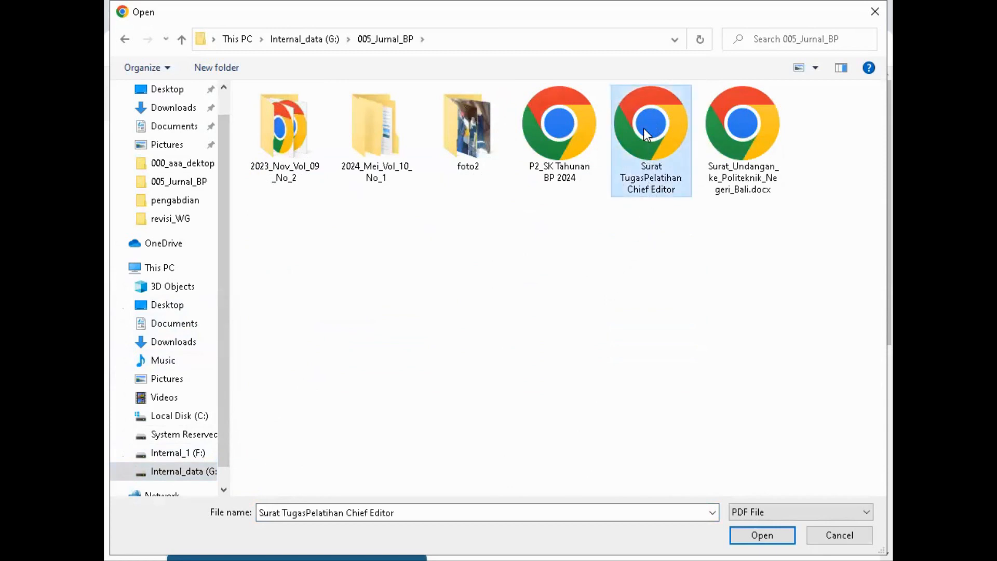
click(761, 535)
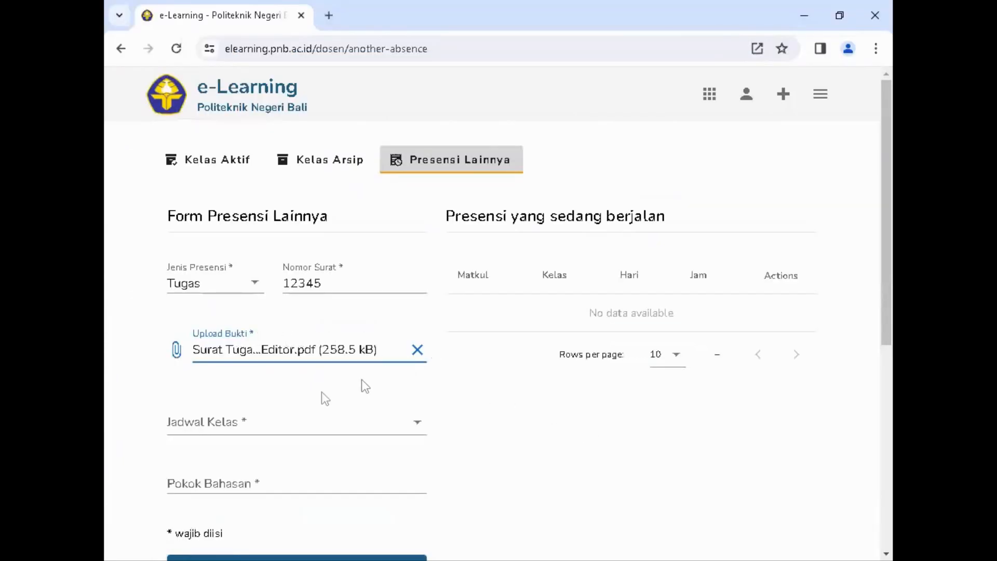
- Choose Multimedia* - 4B (Selasa, 12:00:00 - 14:40:00) as the Jadwal Kelas
click(225, 422)
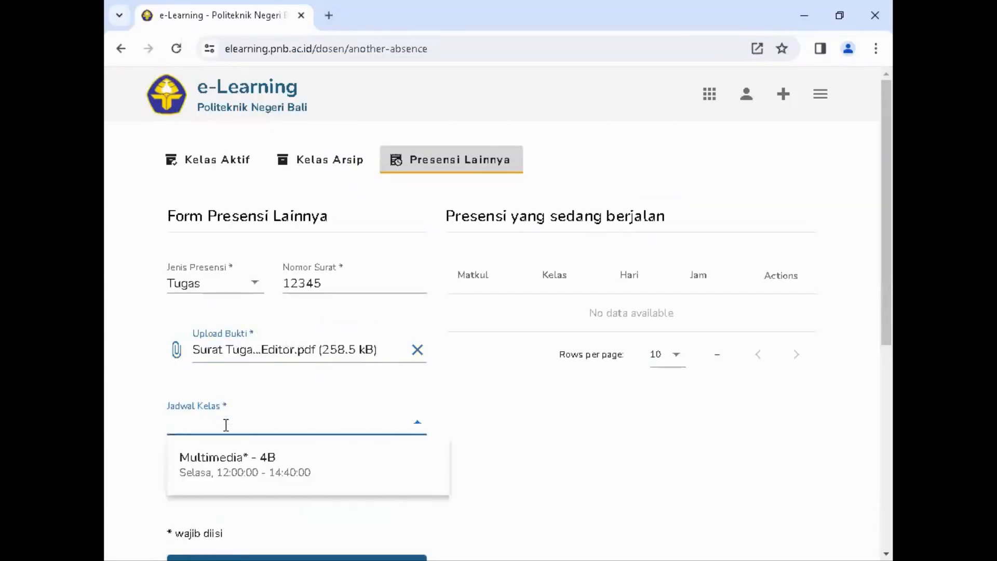
scroll(494, 429, down, 3)
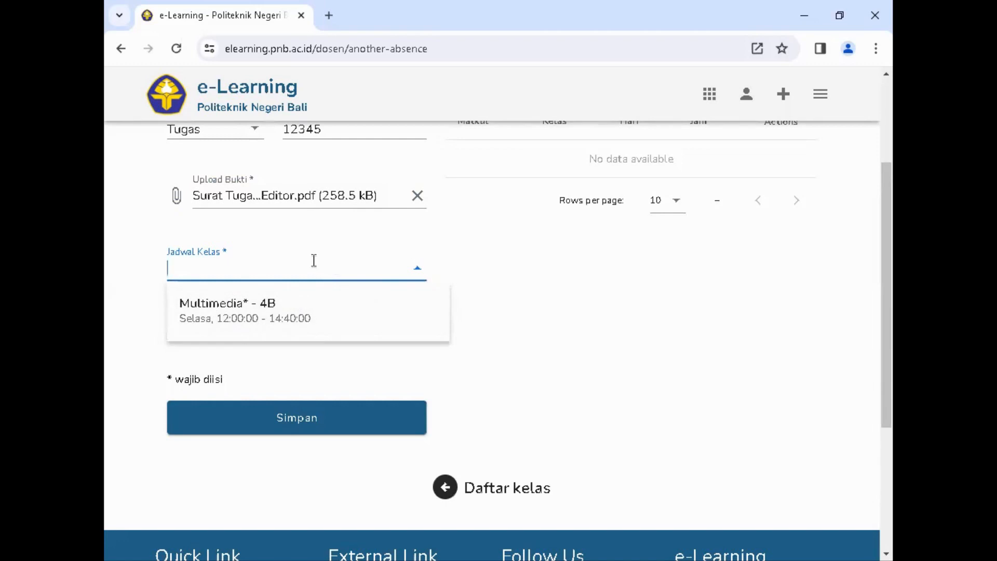
scroll(500, 272, up, 3)
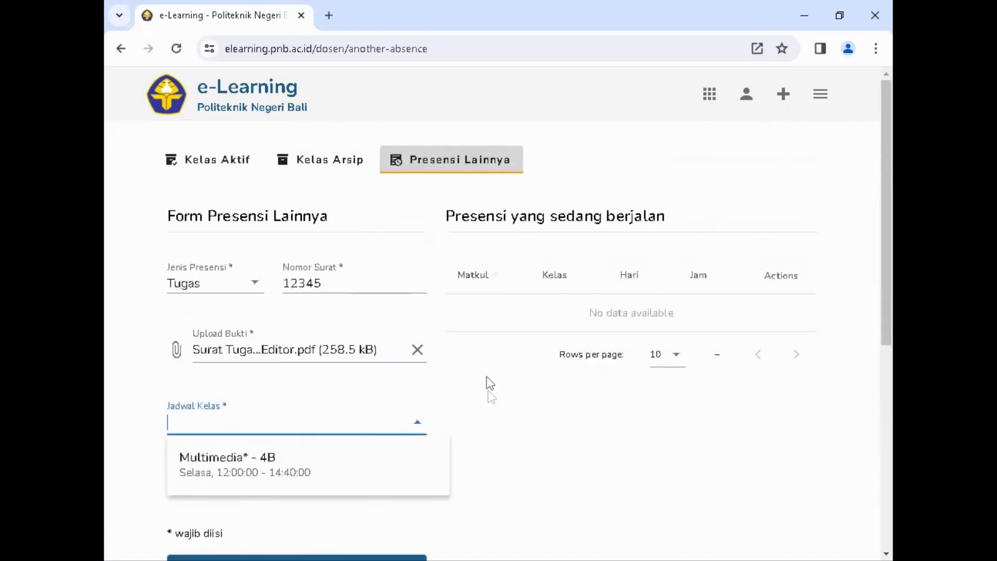
scroll(493, 400, down, 3)
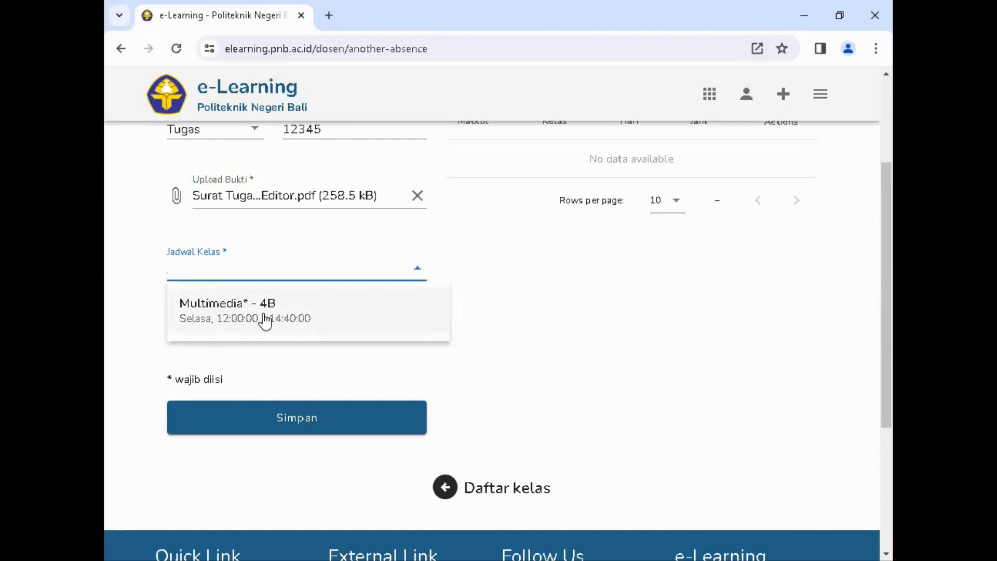
click(246, 319)
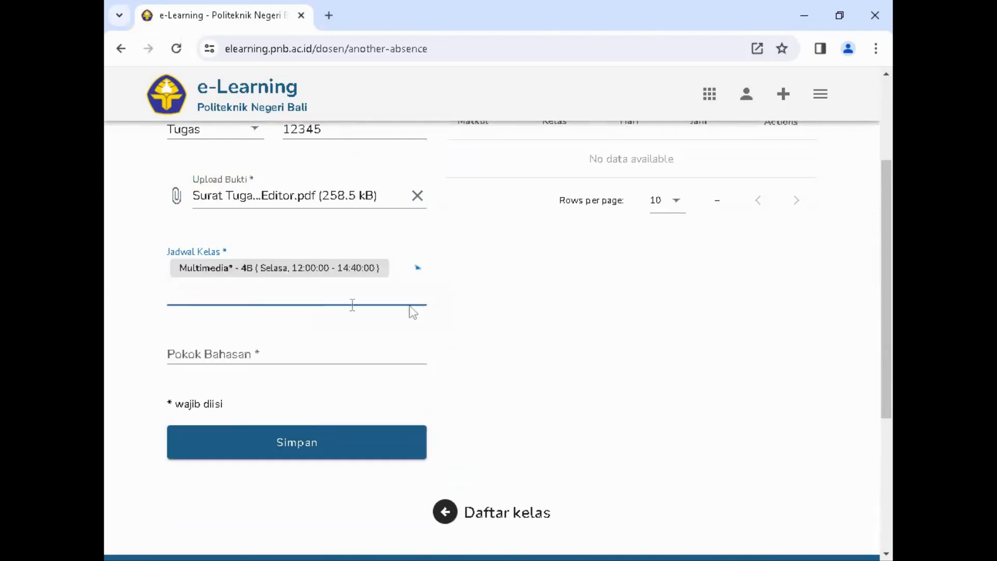
- Enter "Data Media" as the Pokok Bahasan and try to save the attendance form
click(260, 356)
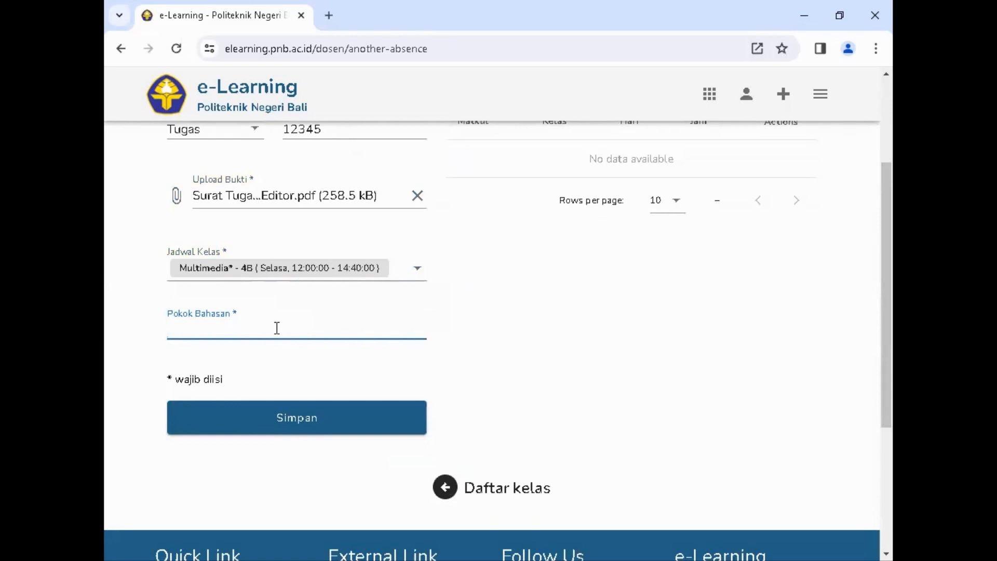
text(Data Media)
scroll(528, 285, up, 3)
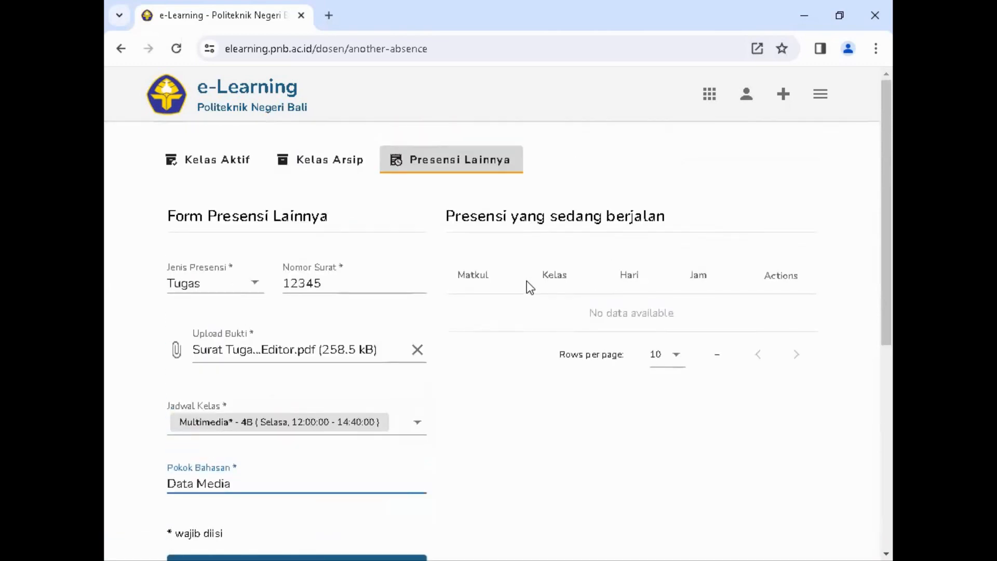
scroll(516, 221, down, 6)
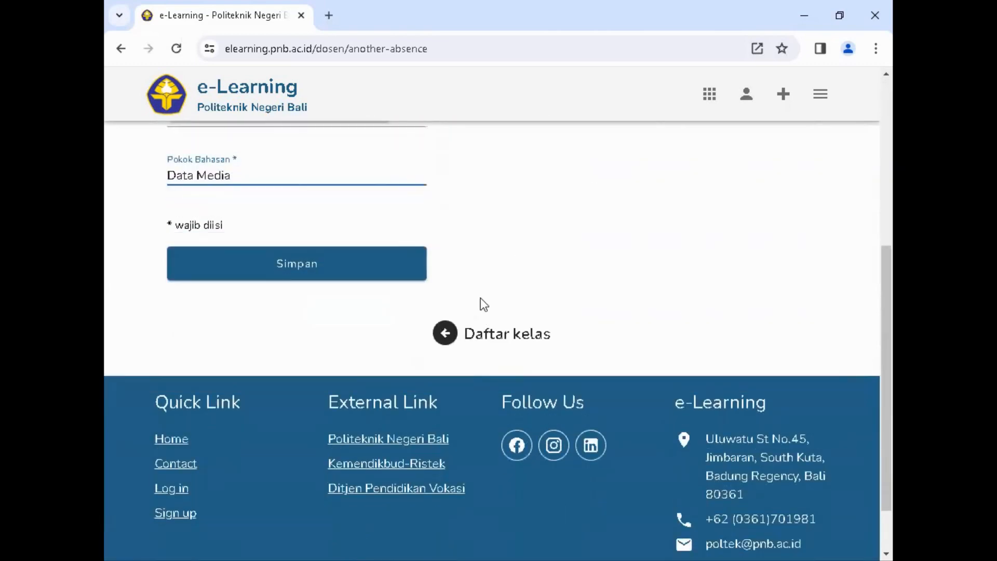
click(294, 264)
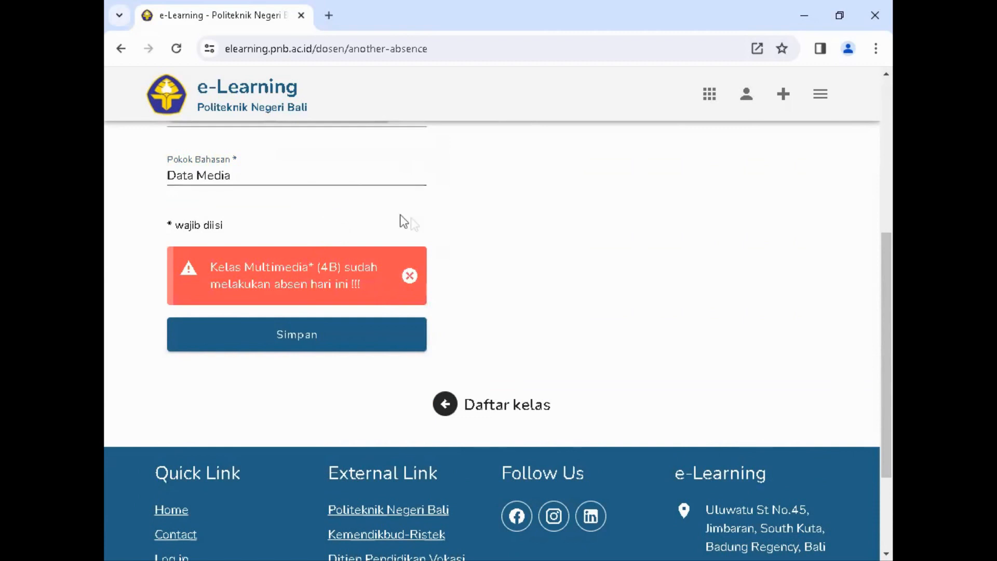
- Review the filled-in attendance form and return to the Kelas Aktif list
scroll(343, 216, up, 3)
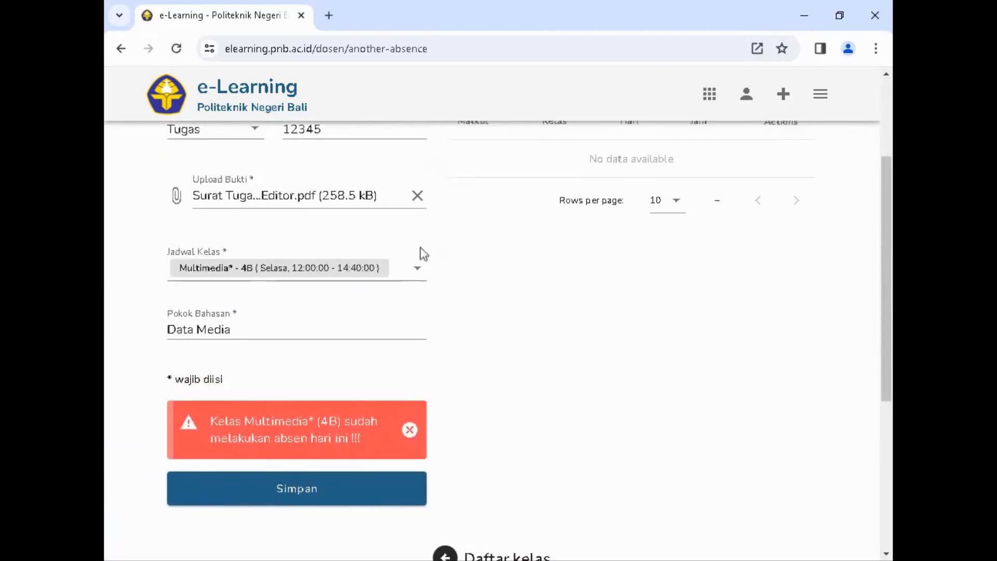
scroll(514, 296, up, 3)
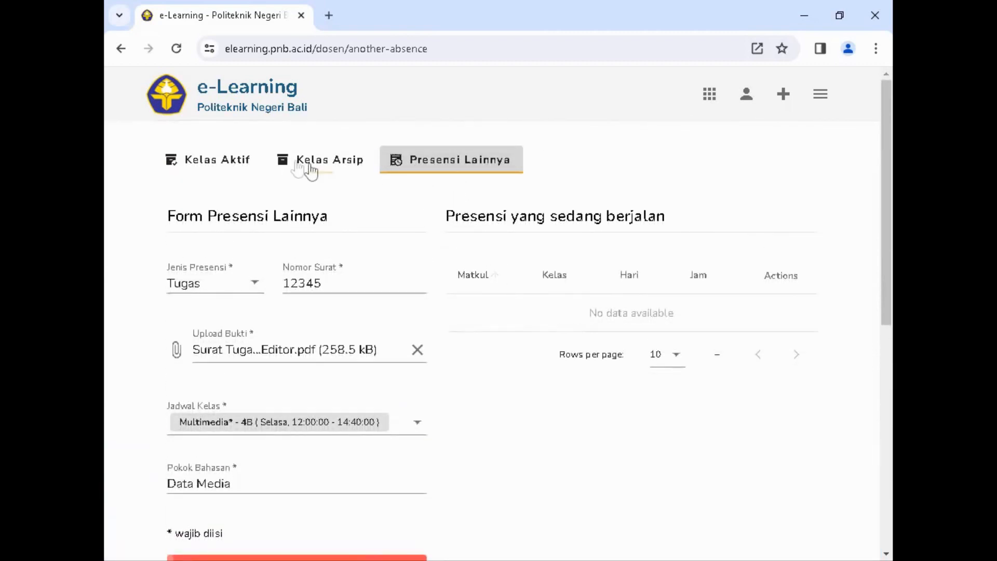
scroll(494, 305, down, 5)
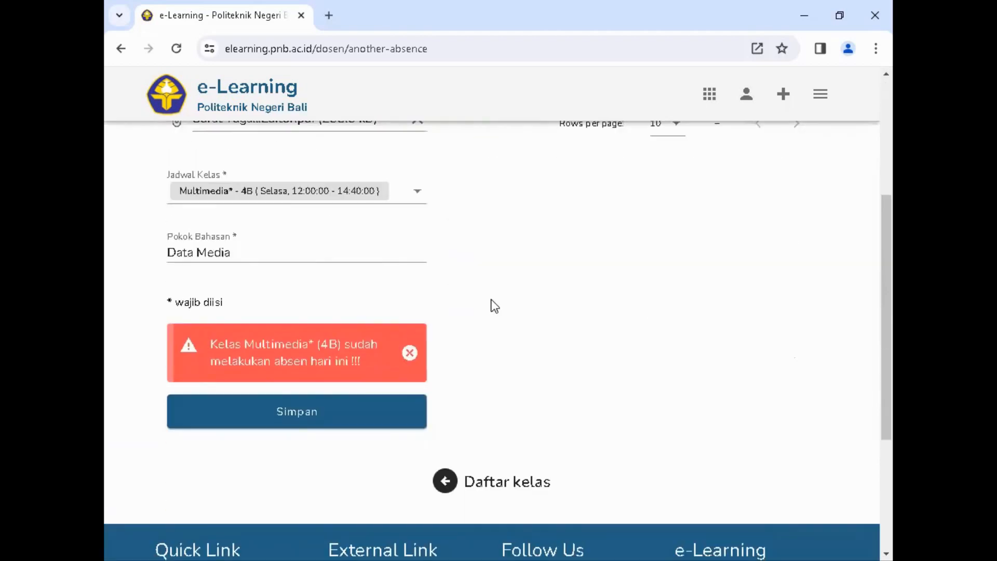
scroll(495, 305, up, 3)
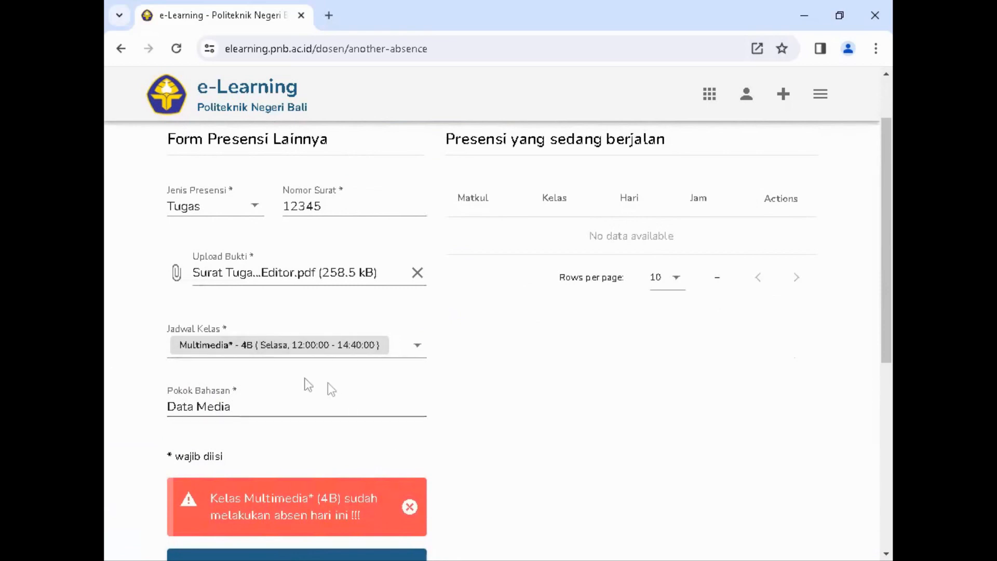
scroll(373, 398, up, 1)
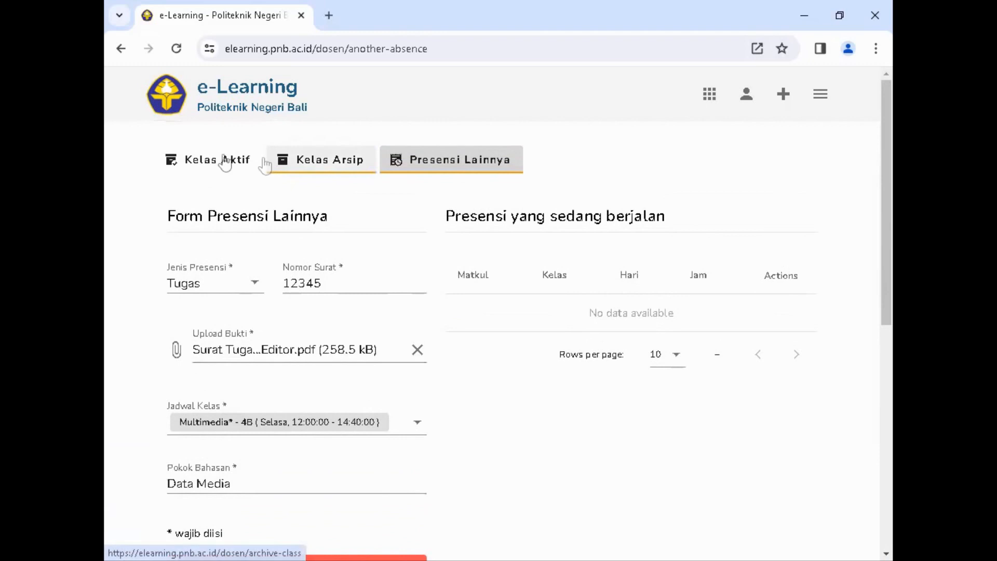
click(223, 166)
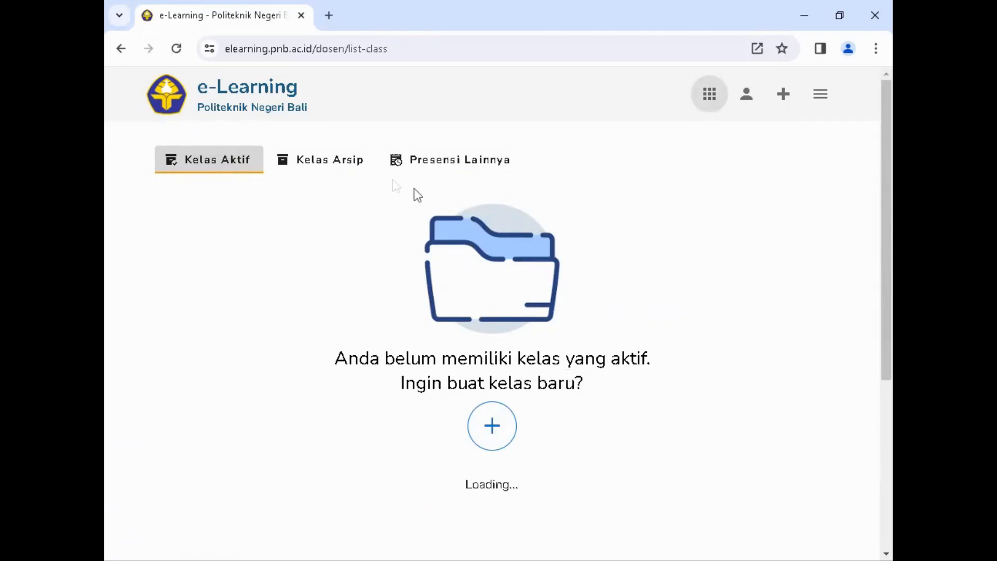
click(378, 160)
click(385, 164)
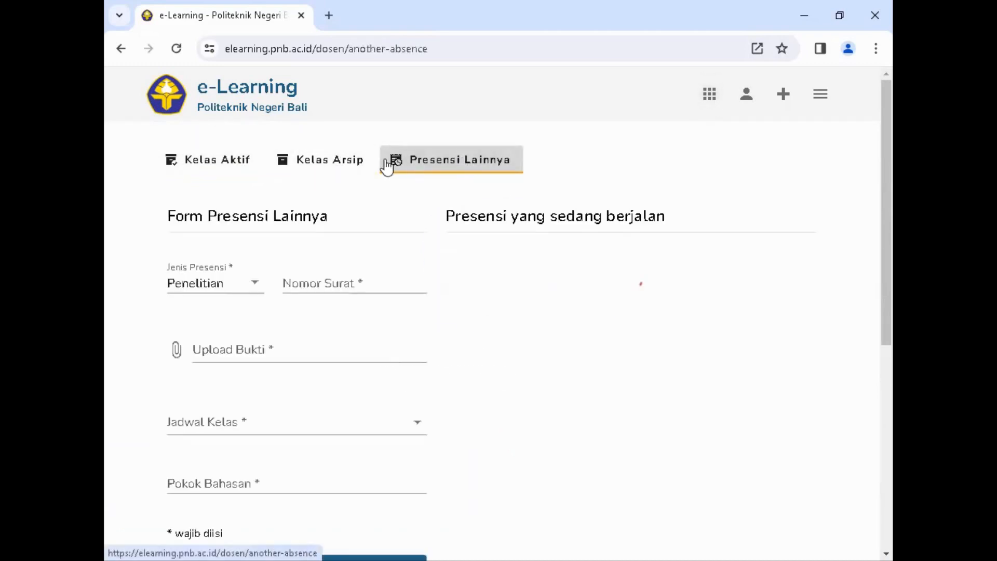
click(343, 164)
click(251, 164)
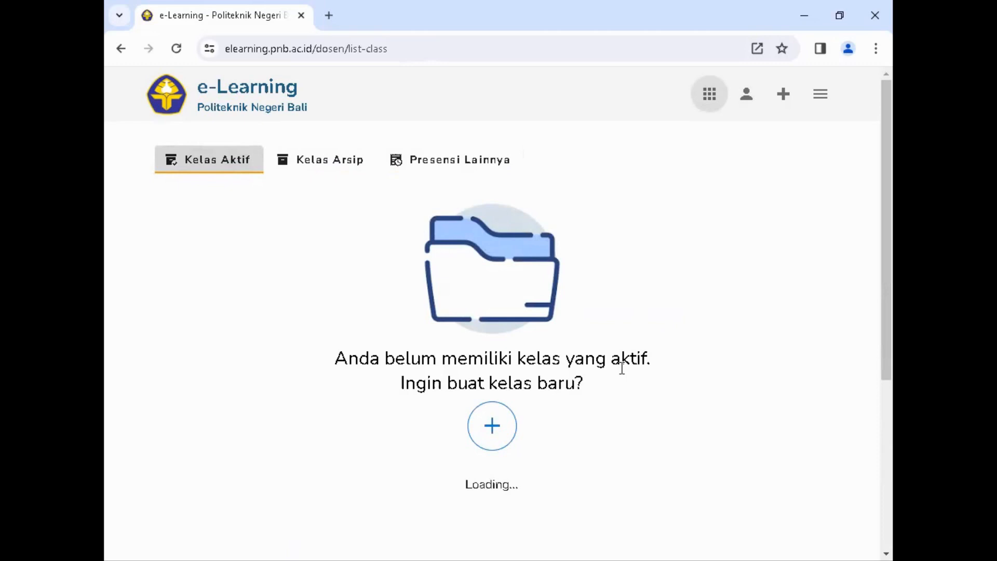
- Reload the class list page and log in again with the saved account credentials
click(457, 46)
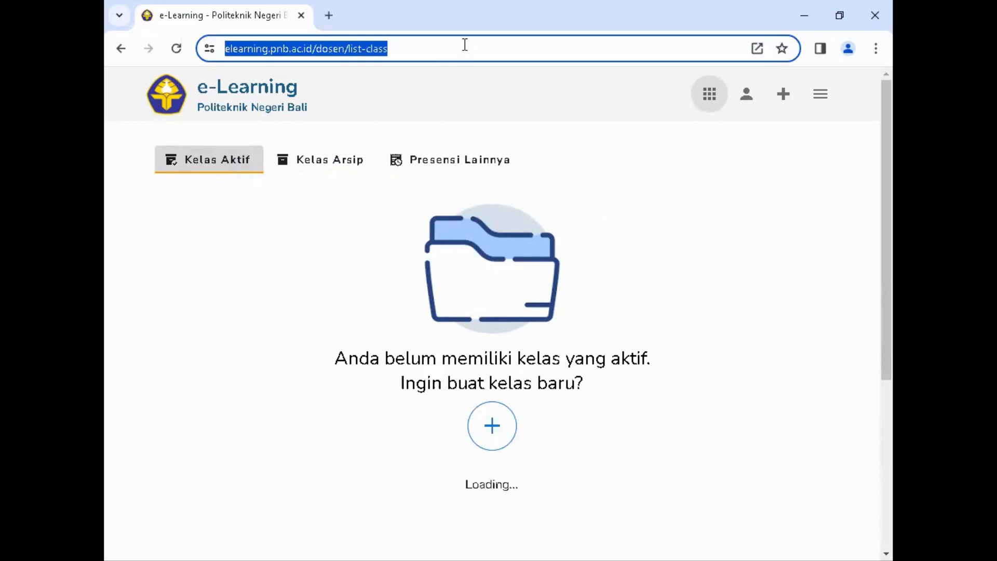
key(Return)
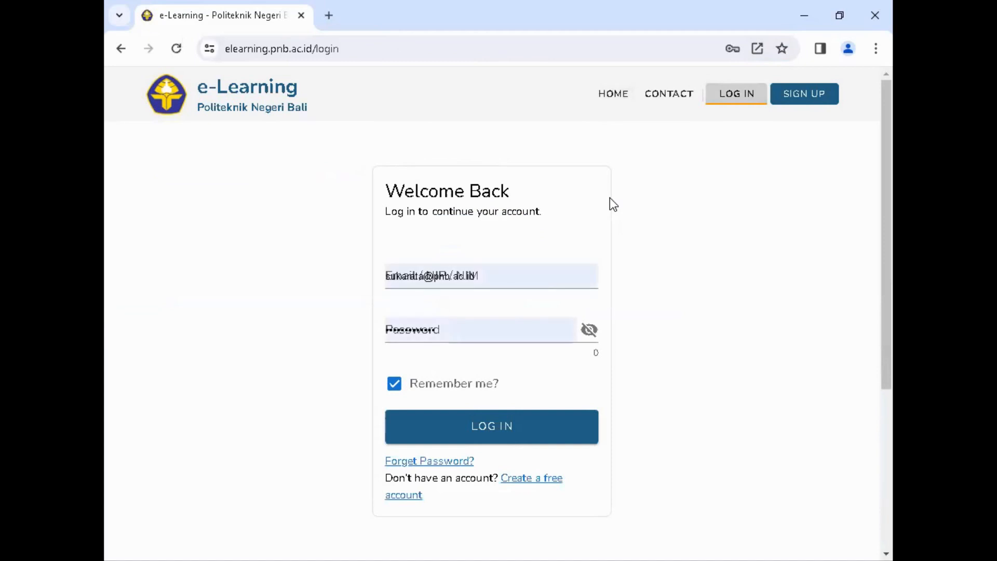
click(500, 430)
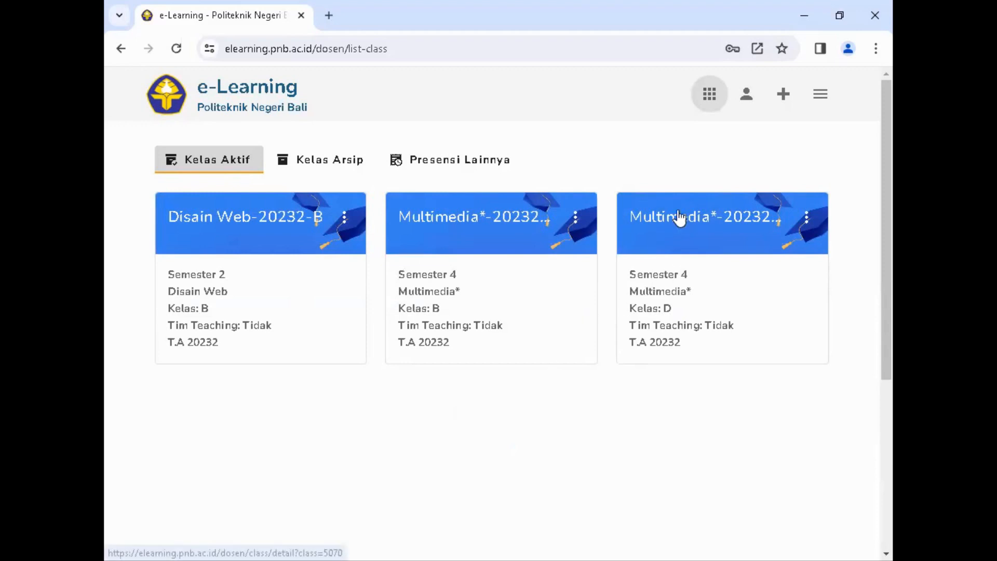
- Open the Multimedia*-20232-D class and view its Tugas page with the list of meetings and materials
click(710, 225)
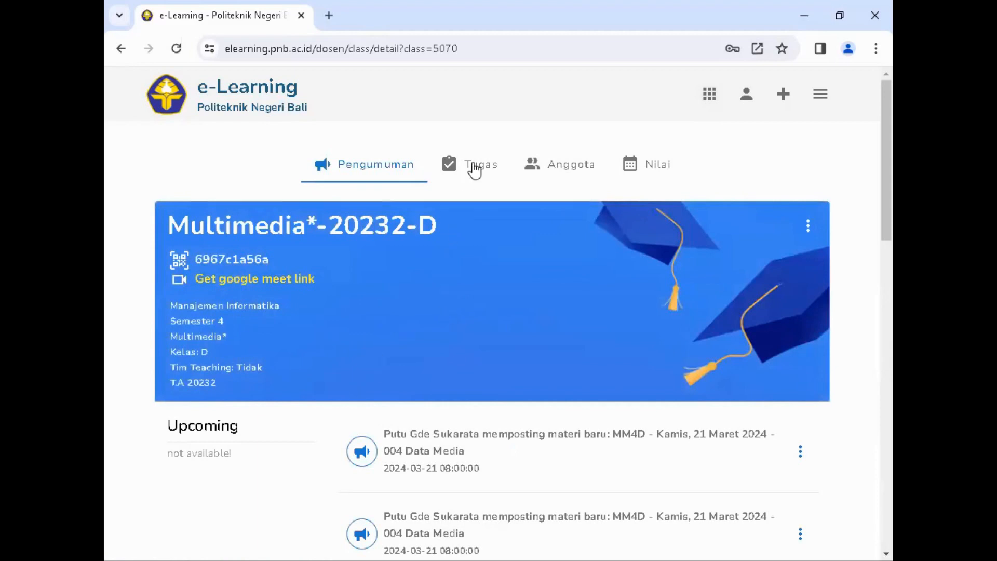
click(474, 169)
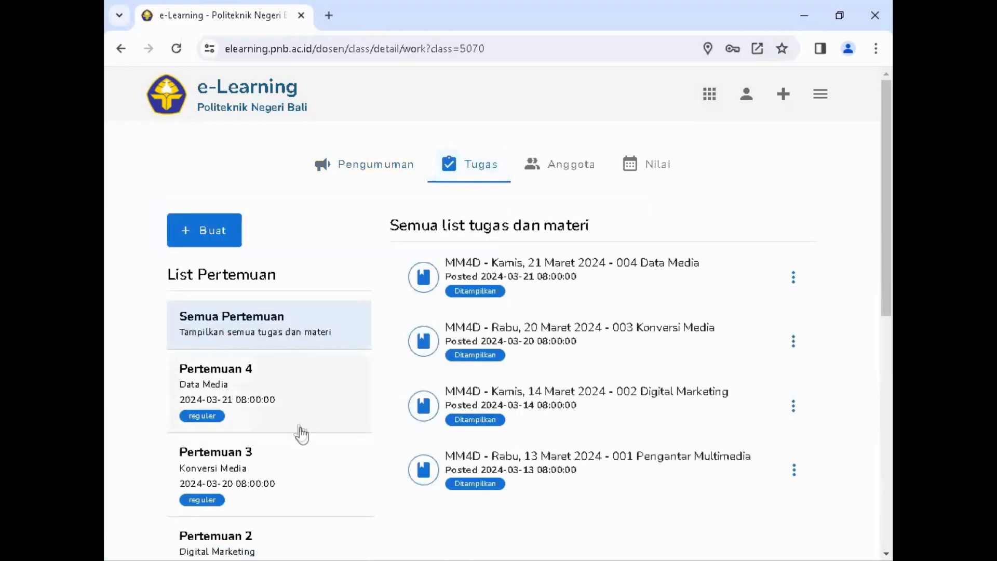
scroll(305, 429, down, 1)
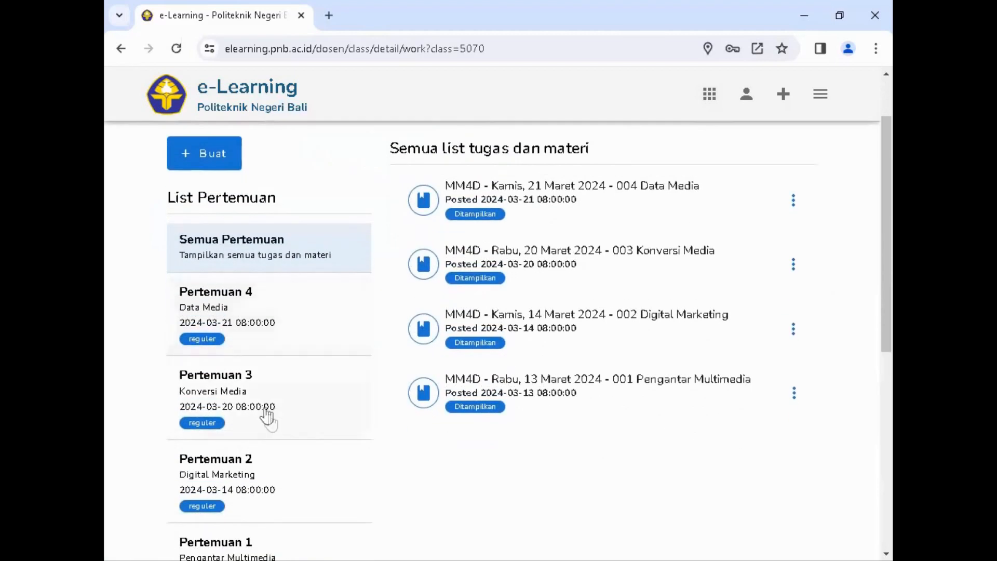
- Start creating a new class meeting and set its Judul pertemuan to "Pertemuan 5"
click(203, 151)
click(258, 328)
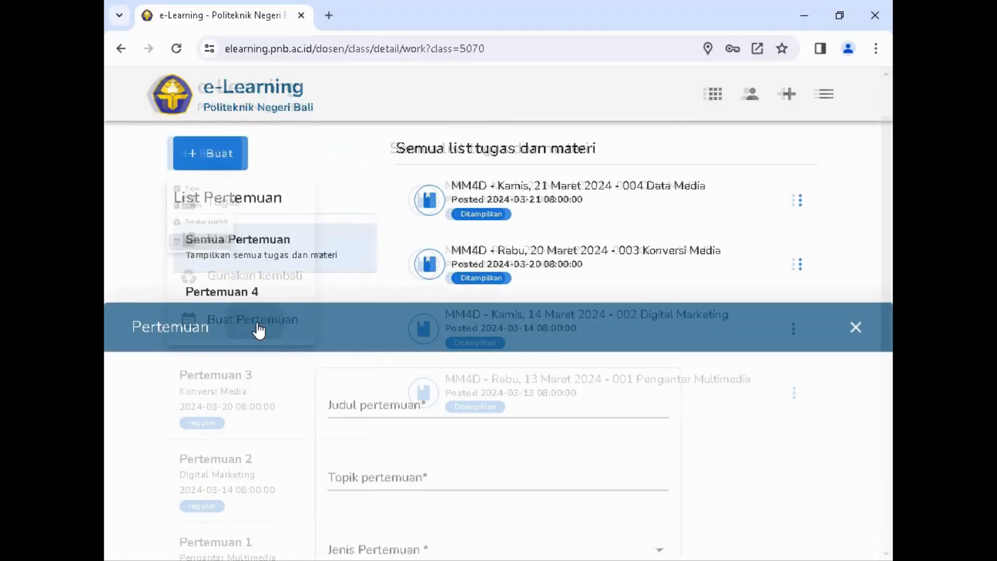
click(436, 167)
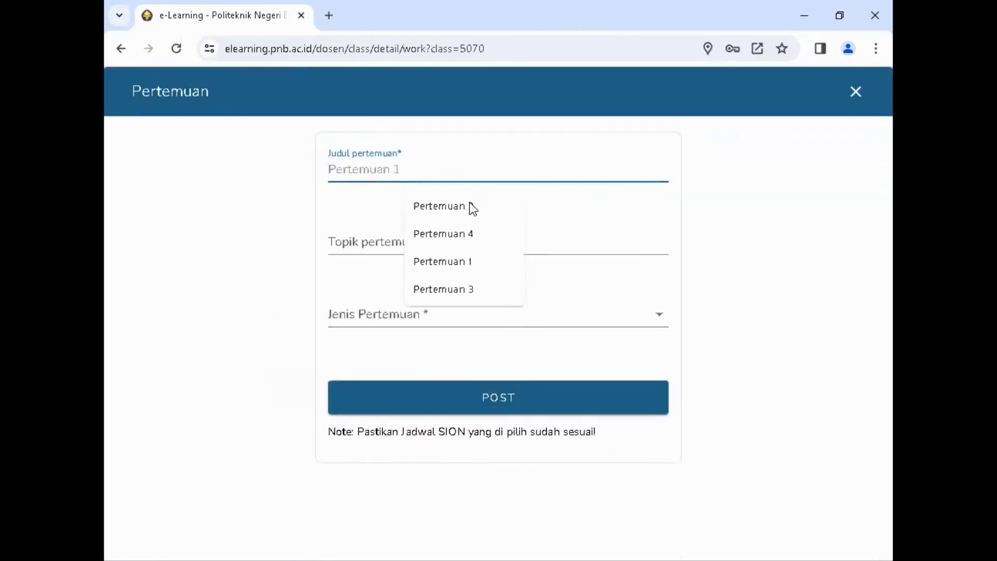
click(474, 232)
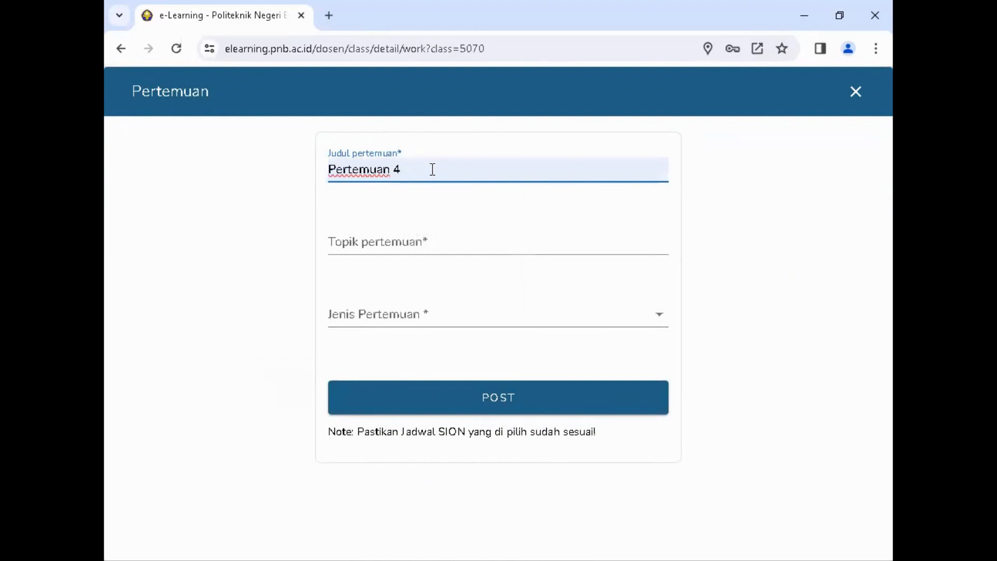
key(BackSpace)
text(5)
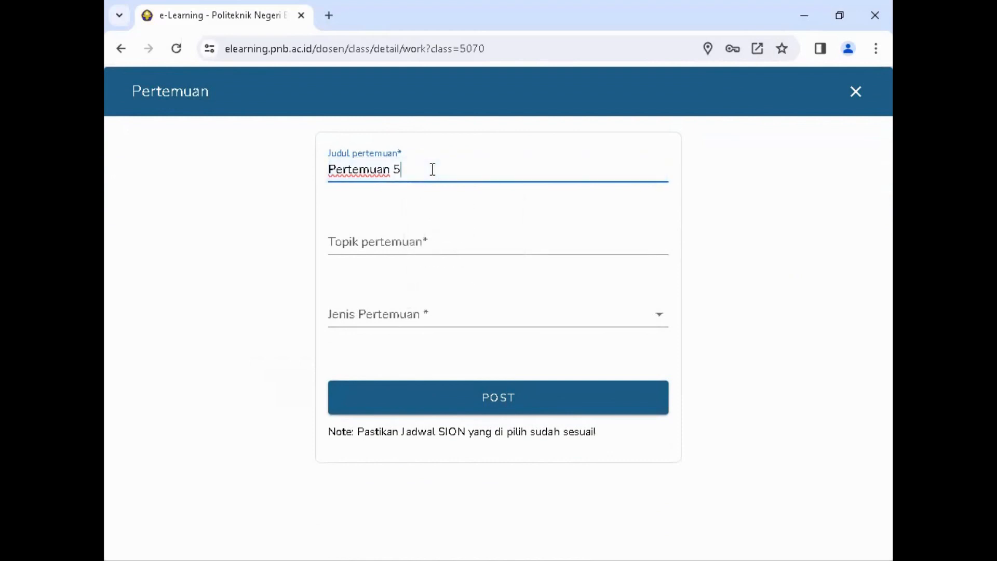
- Enter "Distribusi Media" as the Topik pertemuan of the new meeting
click(402, 244)
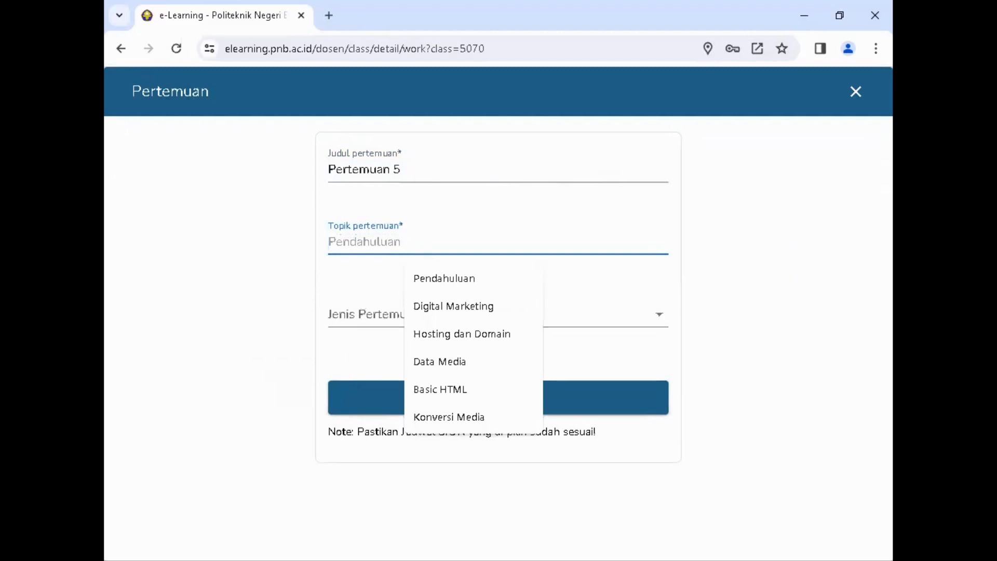
key(alt+Tab)
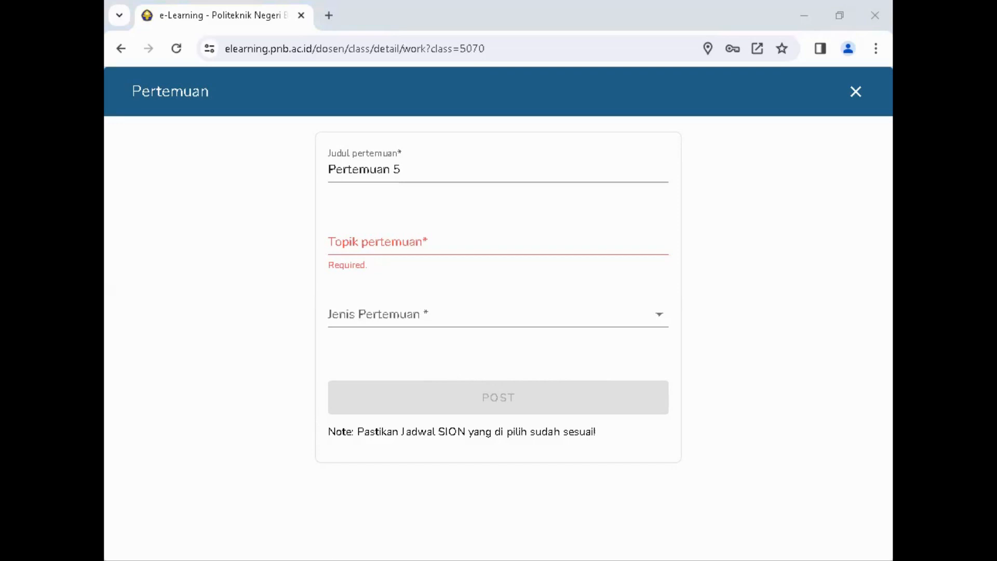
click(417, 242)
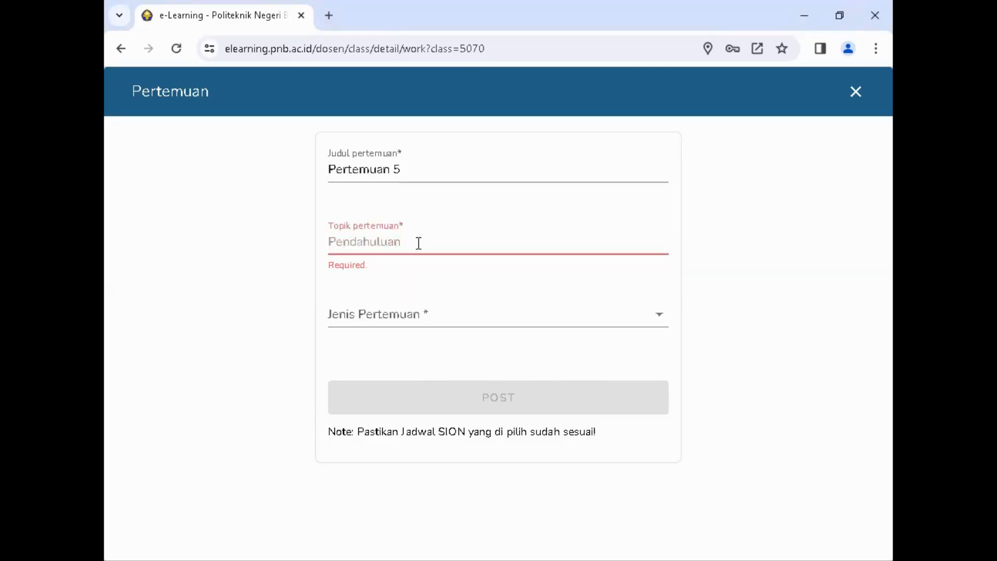
click(418, 243)
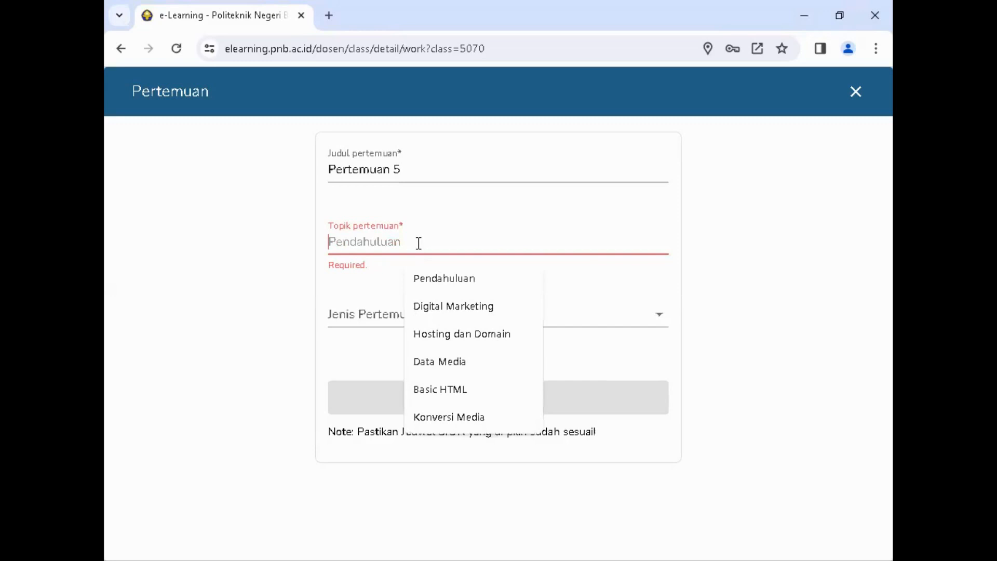
text(Distribu)
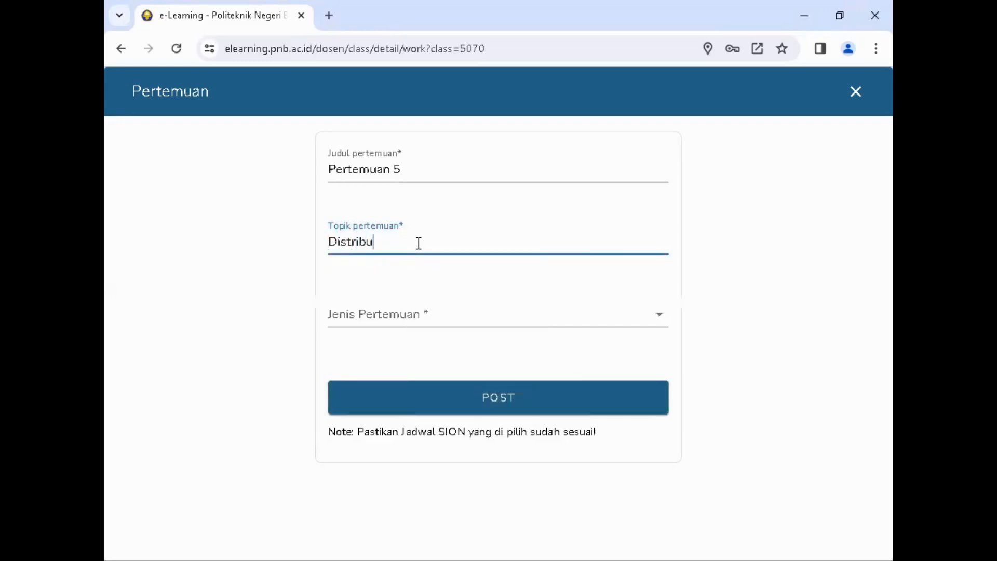
text(si Media)
- Set the Jenis Pertemuan to tambahan and choose the Multimedia*-D SION schedule for 2024-03-27, 08:00:00-10:40:00
click(390, 314)
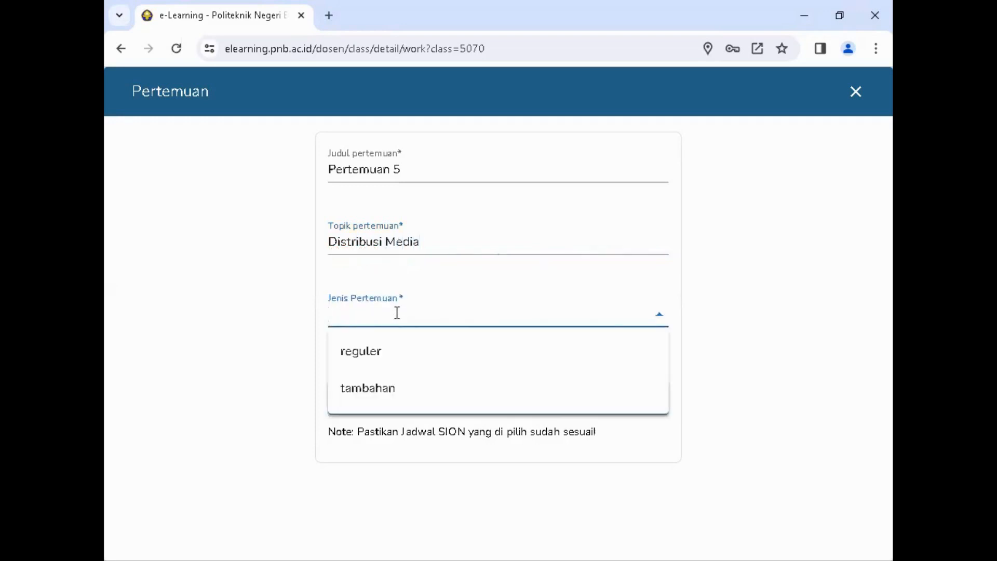
click(382, 395)
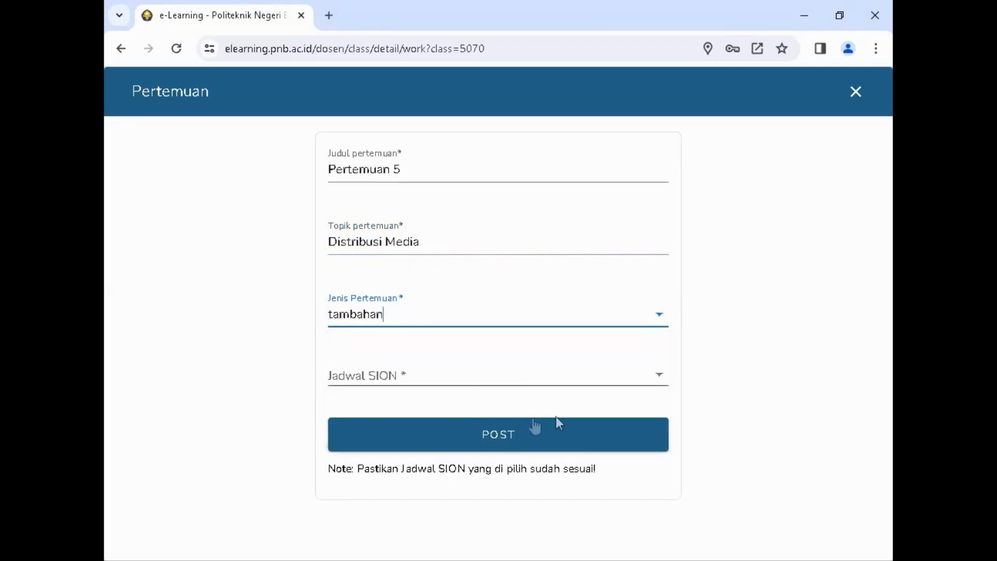
click(411, 377)
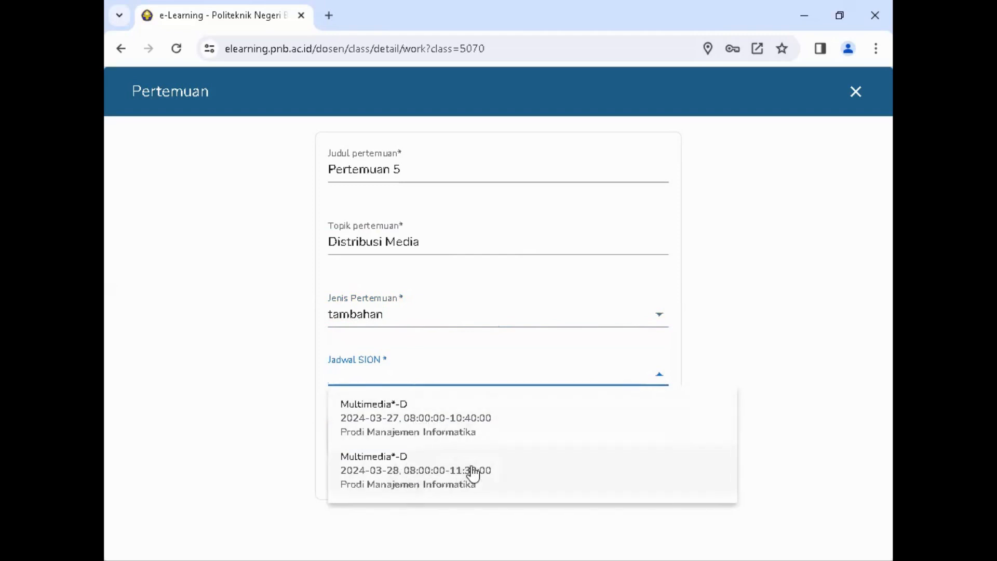
click(414, 418)
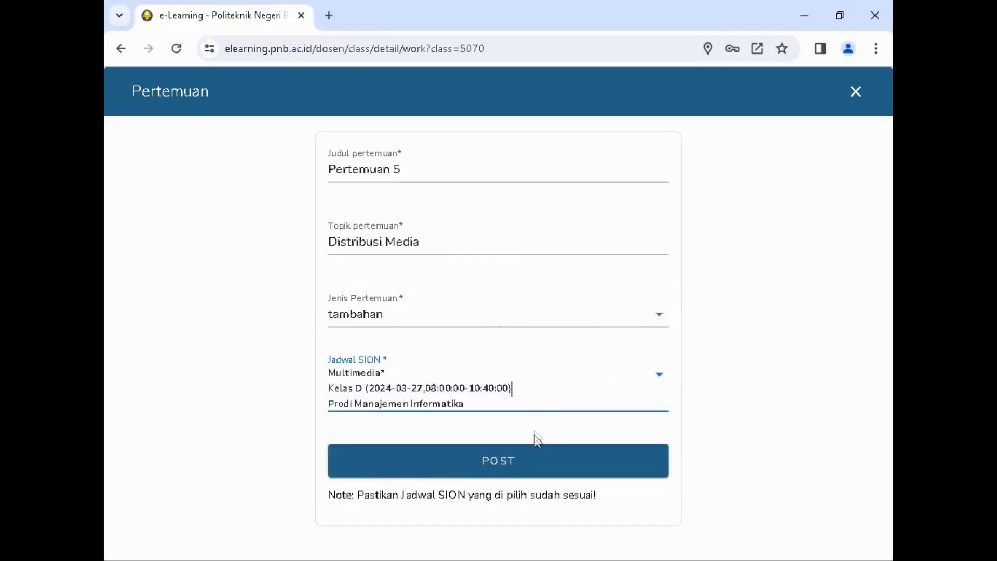
- Post the new meeting and open Pertemuan 5 from the list of meetings
click(485, 456)
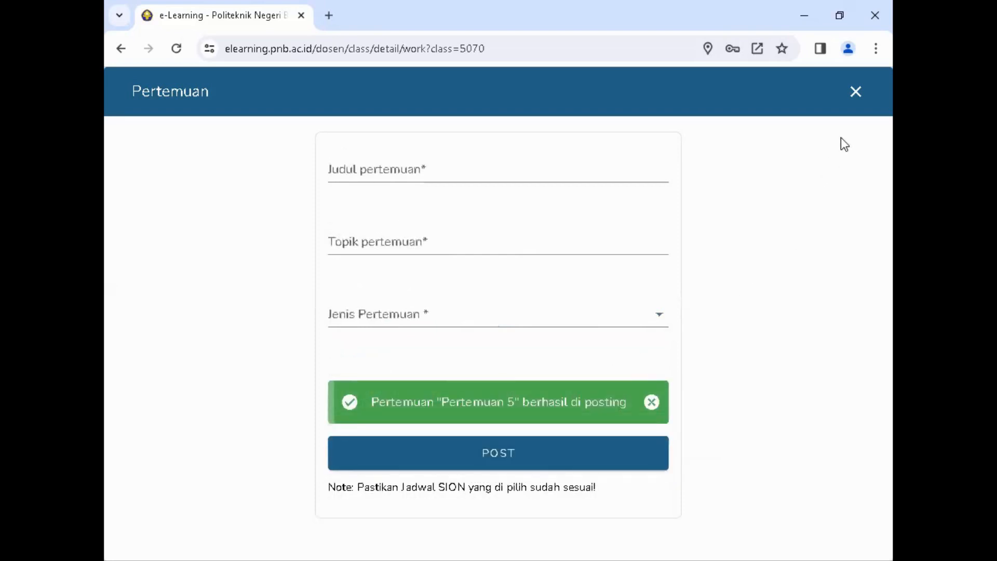
click(857, 97)
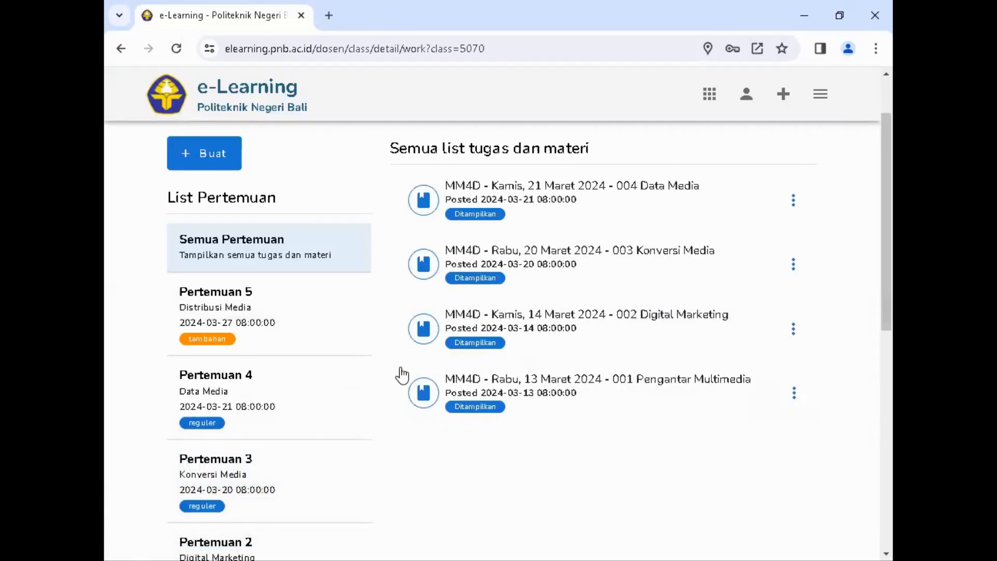
click(235, 324)
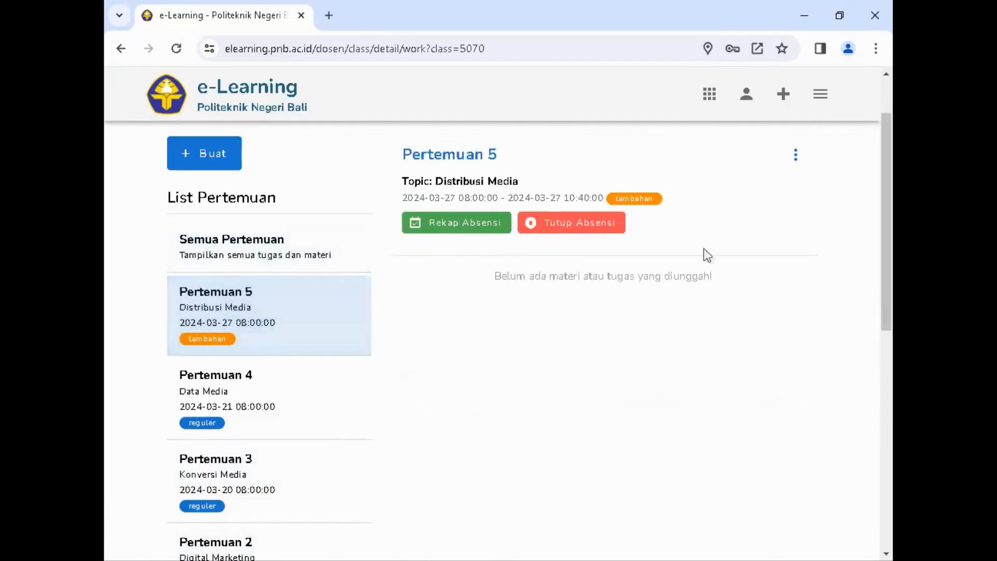
scroll(712, 340, up, 2)
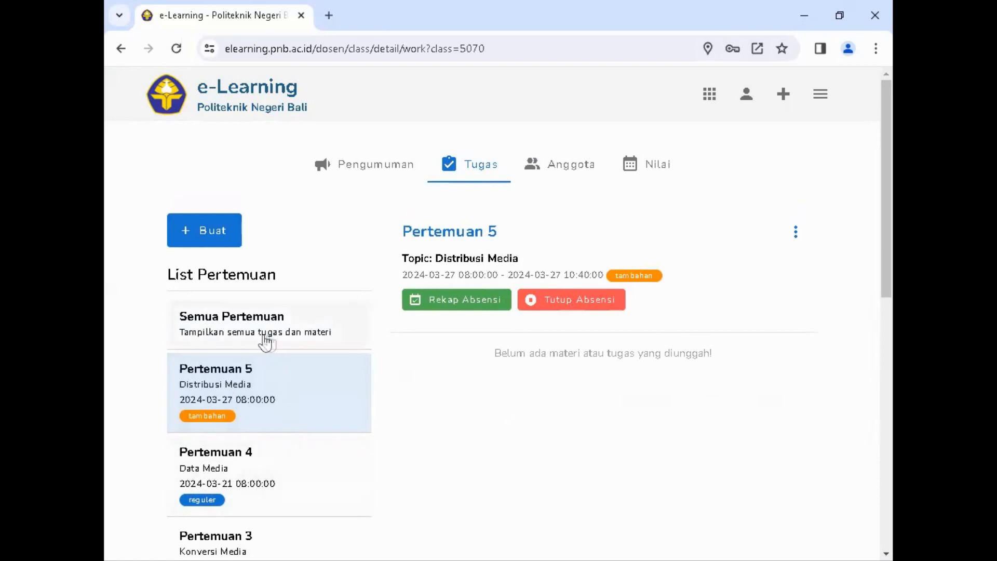
- Start a new Materi item, reuse the suggested "MM4D - Rabu, 13 Maret 2024 - 001 Pengantar Multimedia" title and change its day to 27
click(206, 235)
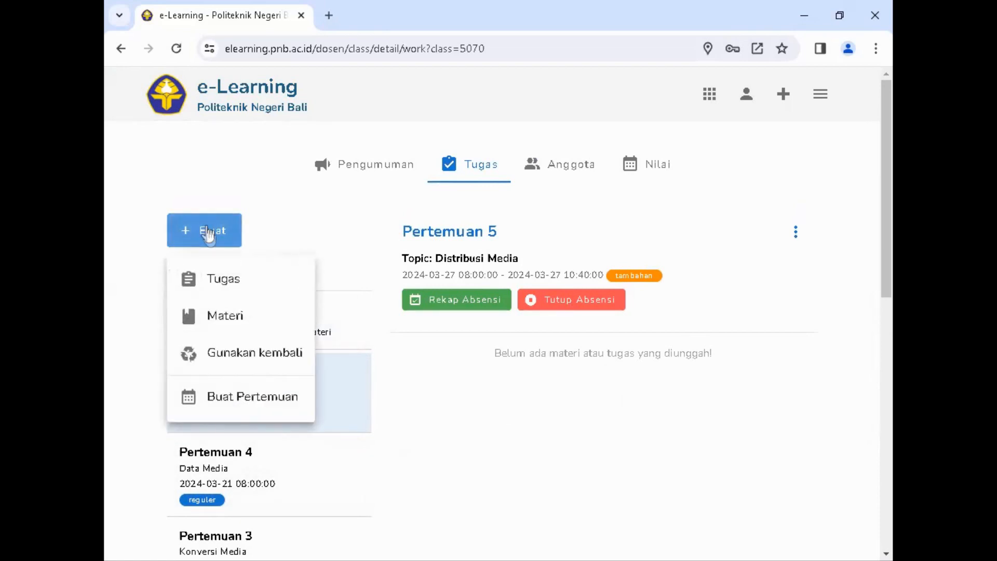
click(240, 315)
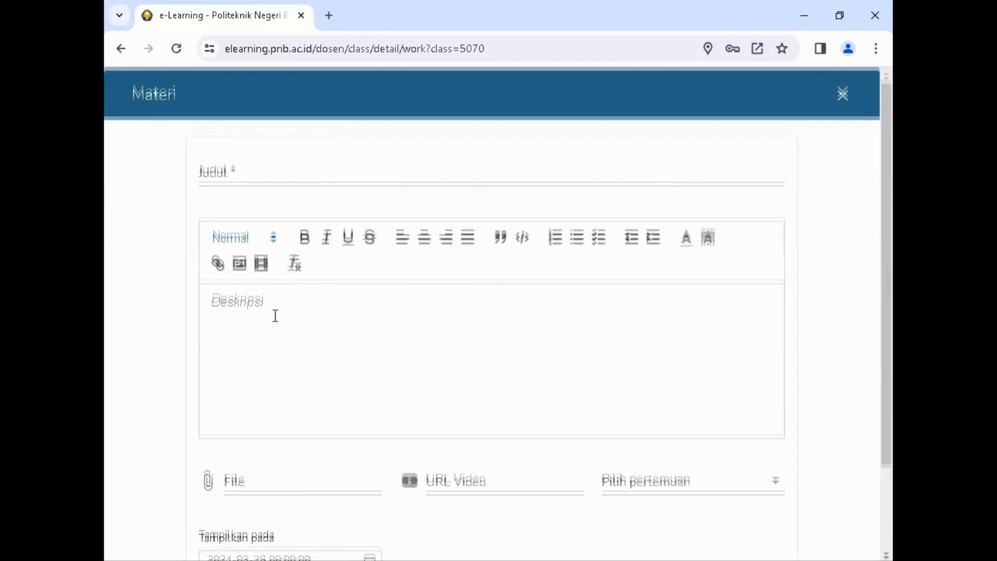
click(233, 165)
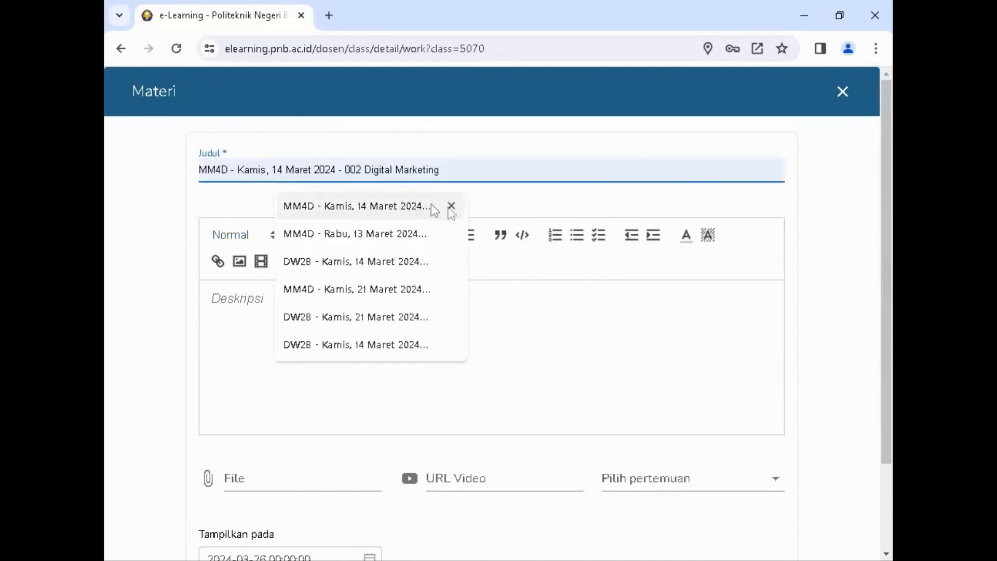
click(382, 236)
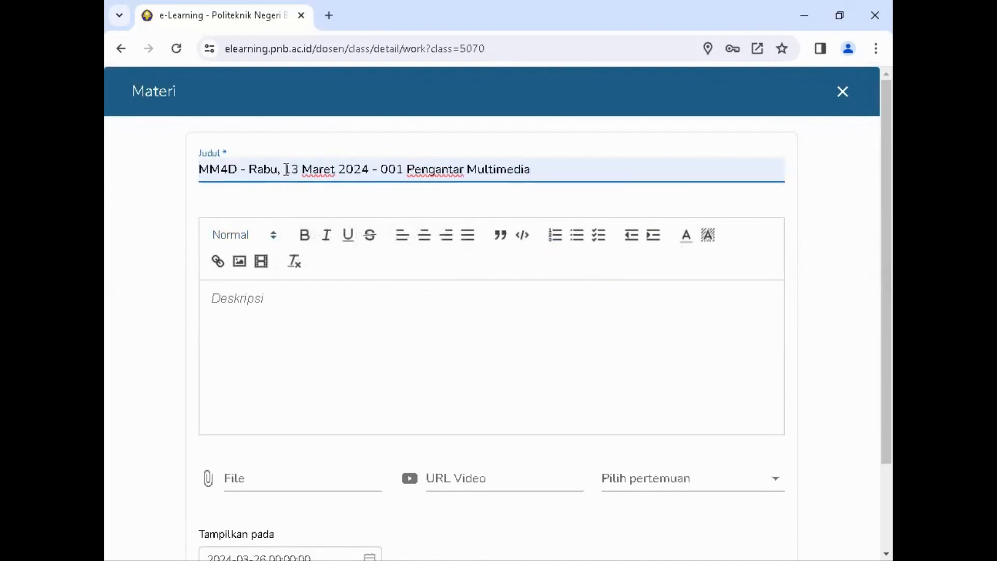
click(285, 169)
text(27)
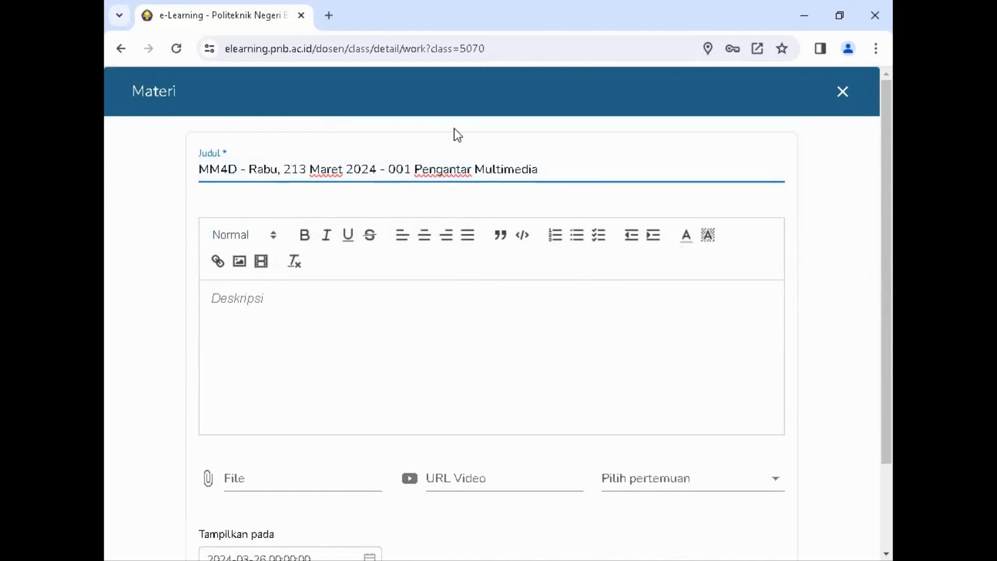
key(Delete)
key(Delete)
- Replace the number and topic at the end of the material's Judul with "005 Distribusi Media"
key(Right)
key(Right)
key(Right)
key(Right)
key(Right)
key(Right)
key(Right)
key(Right)
key(Right)
key(Right)
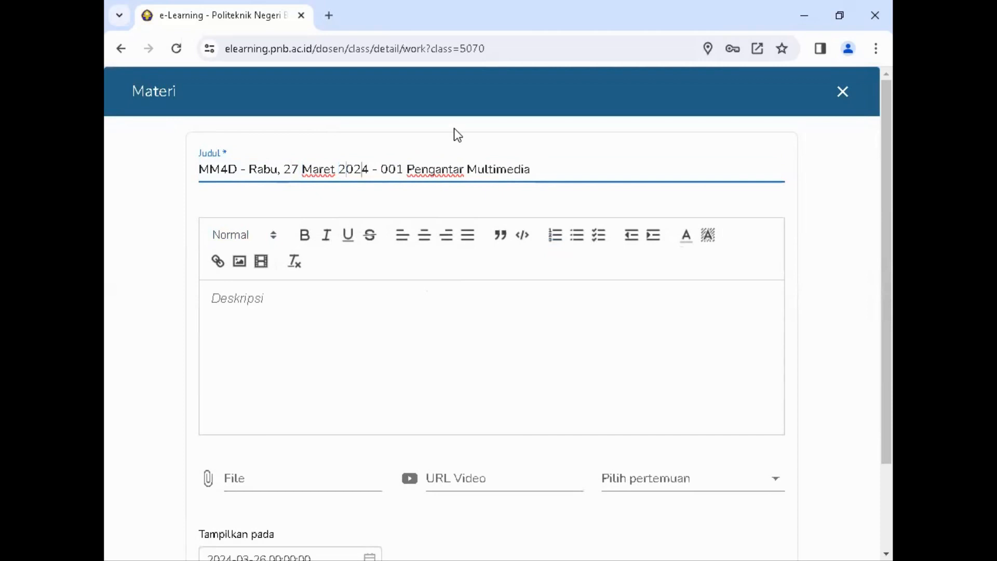
key(Delete)
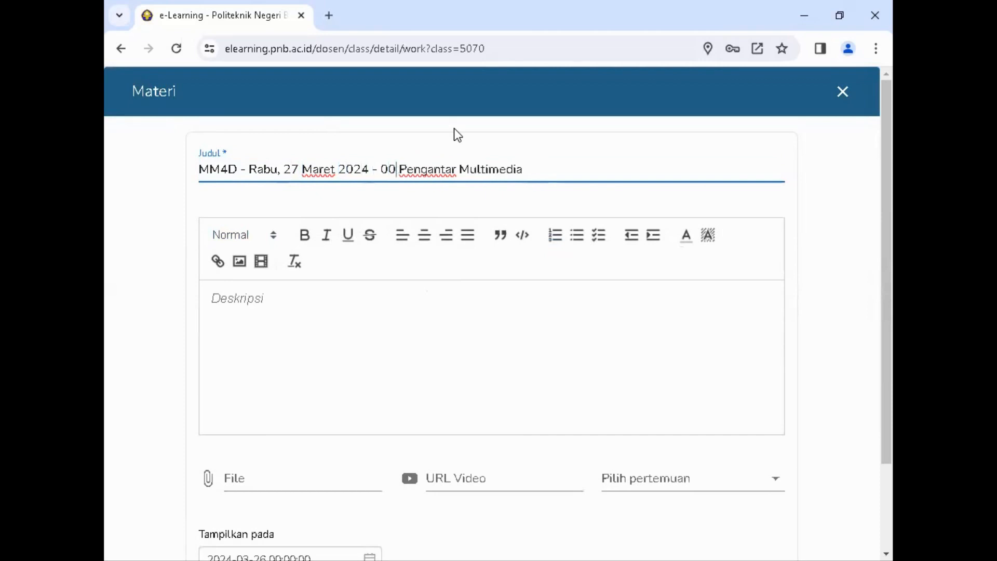
text(5 )
text(Distri)
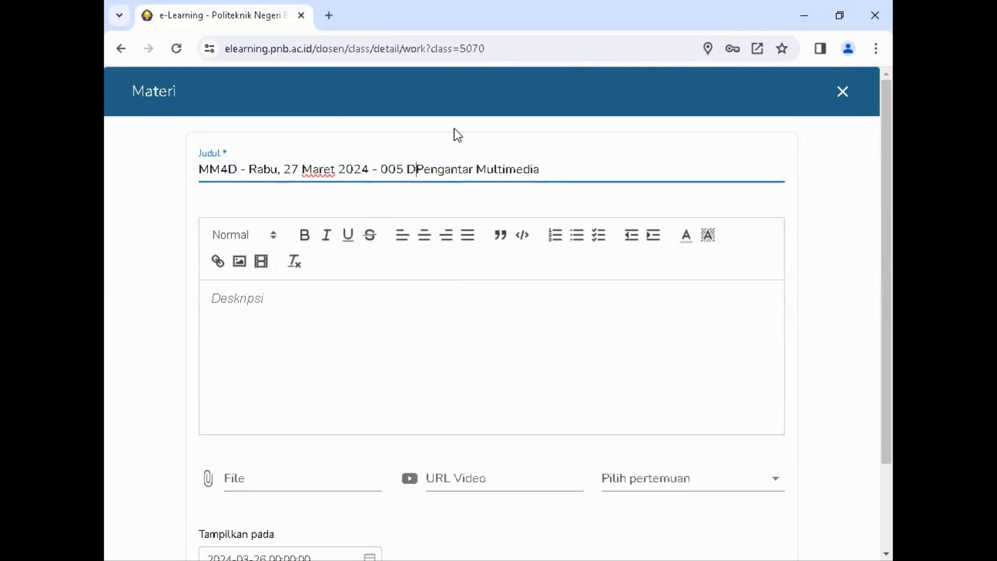
text(busi Med)
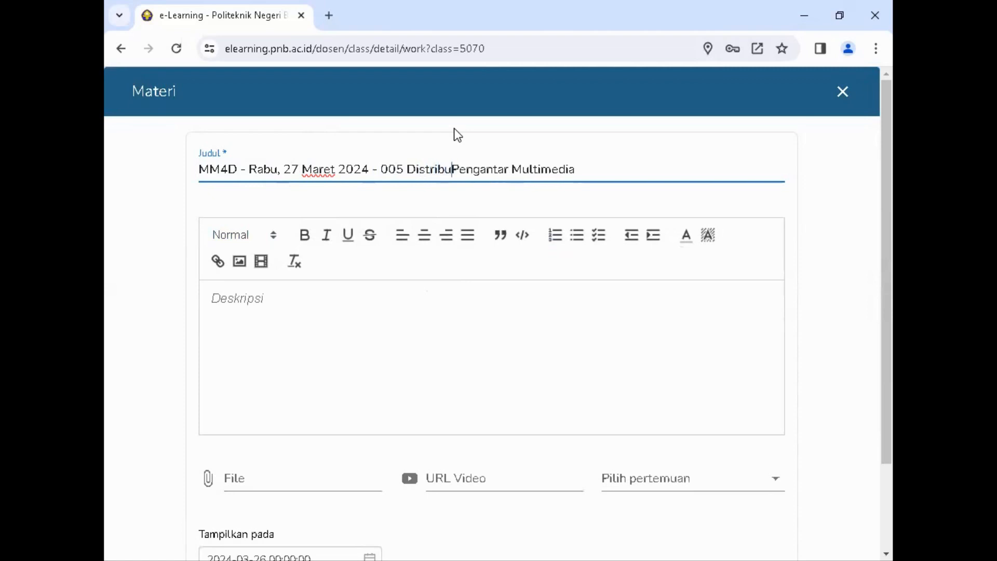
text(ia)
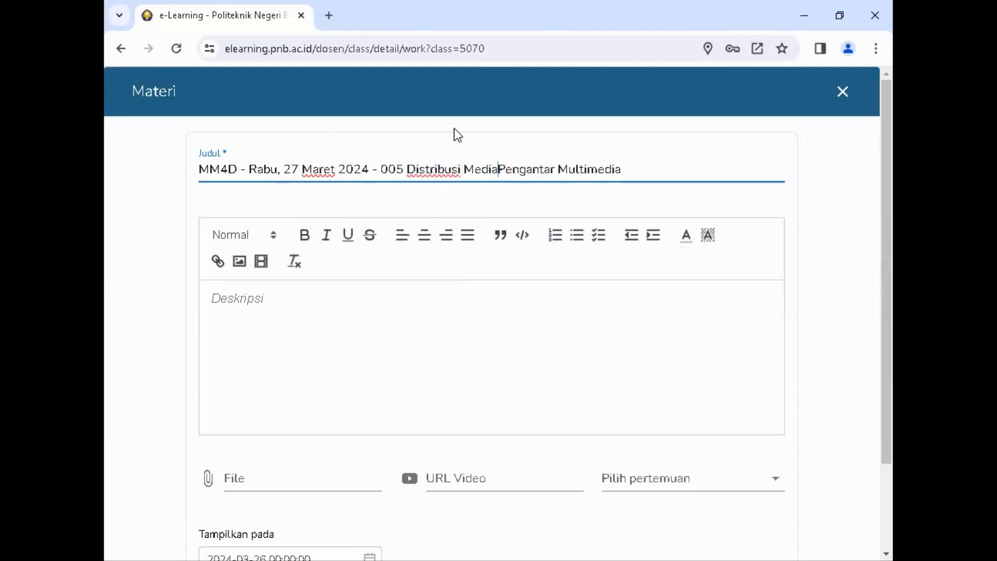
key(Delete)
key(Delete)
key(Delete)
key(Delete)
key(Delete)
key(Delete)
key(Delete)
key(Delete)
key(Delete)
key(Delete)
key(Delete)
key(Delete)
key(Delete)
key(Delete)
key(Delete)
key(Delete)
key(Delete)
key(Delete)
key(Delete)
key(Delete)
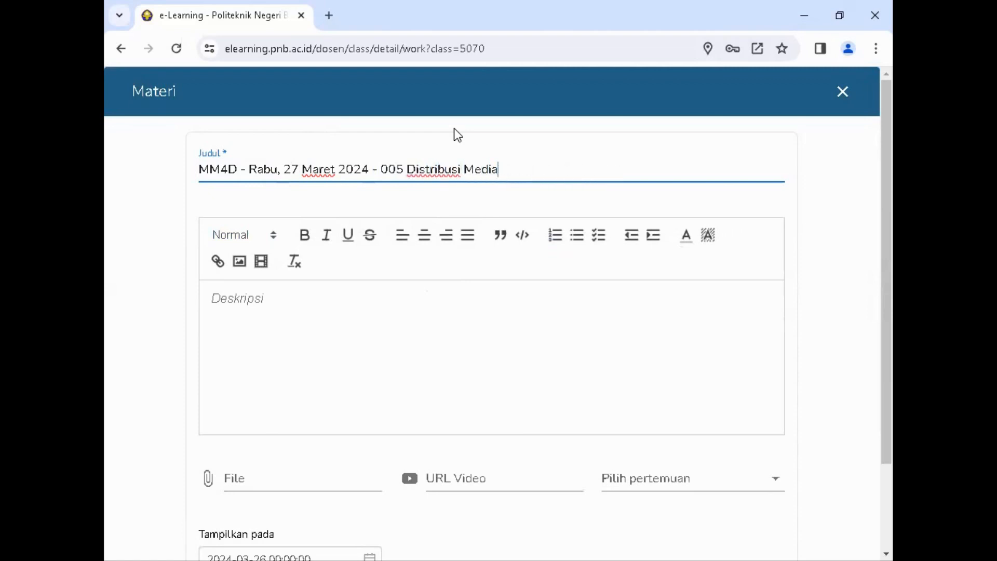
- Enter "materi ada pada file" as the material's description
click(260, 305)
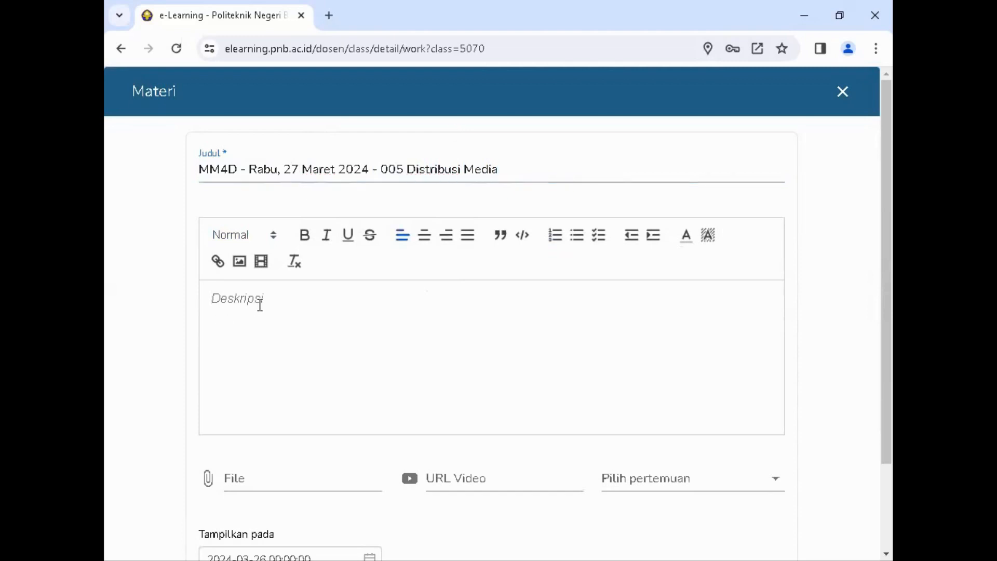
text(materi ada )
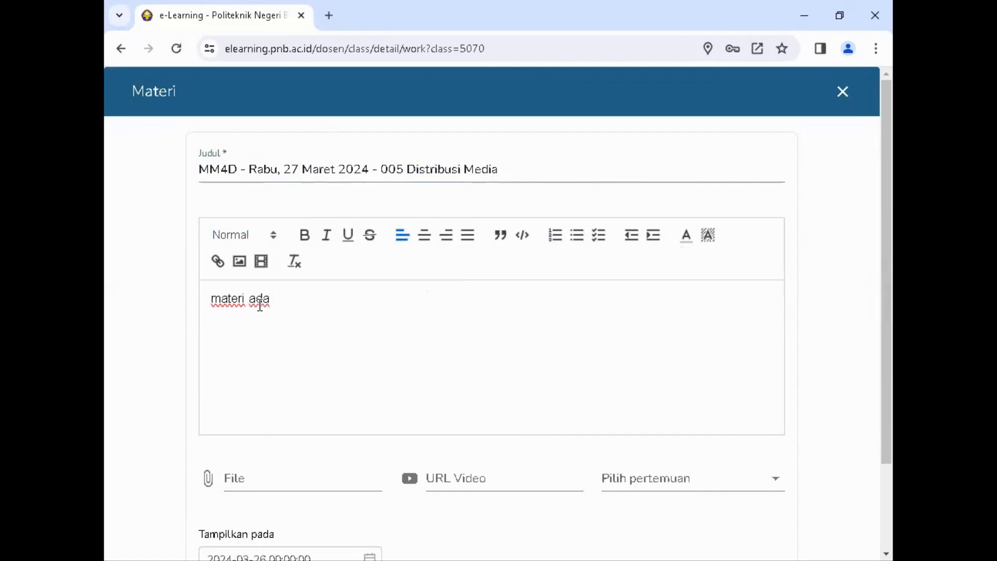
text(pada file)
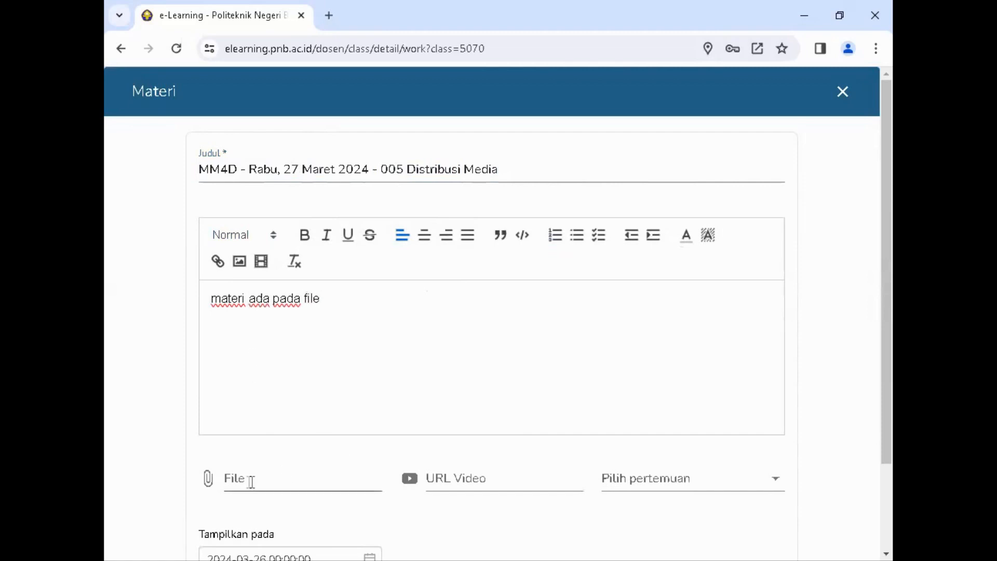
- Attach the PDF MM_005_distribusi_media from the online_MI\001_MM folder on Internal_data (G:) to the material
click(209, 475)
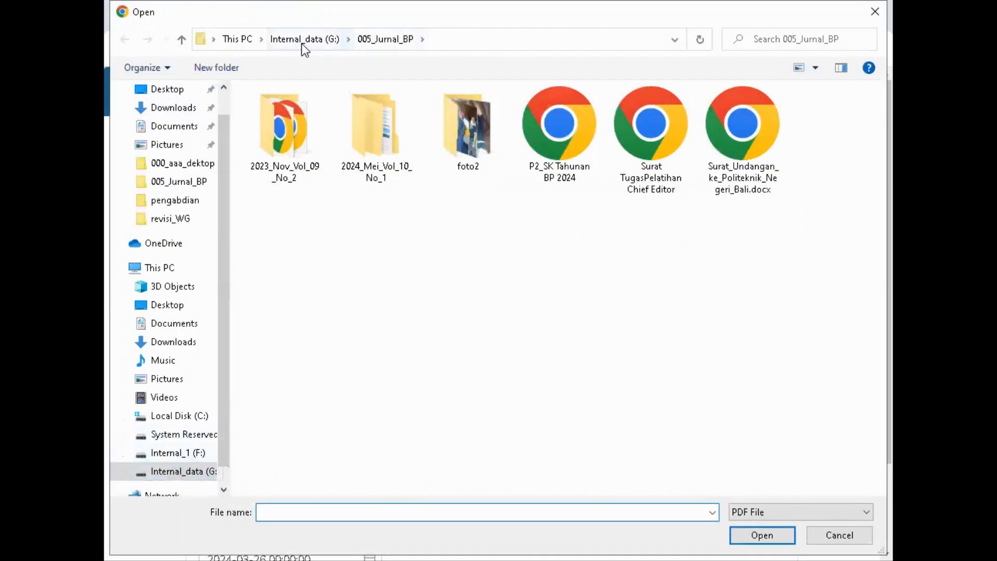
click(302, 41)
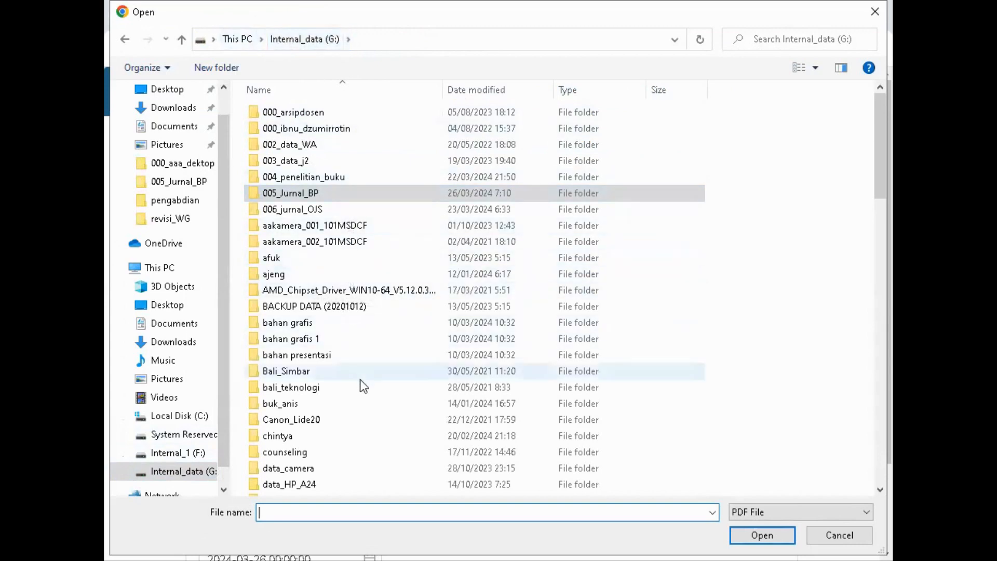
scroll(360, 379, down, 10)
double_click(319, 390)
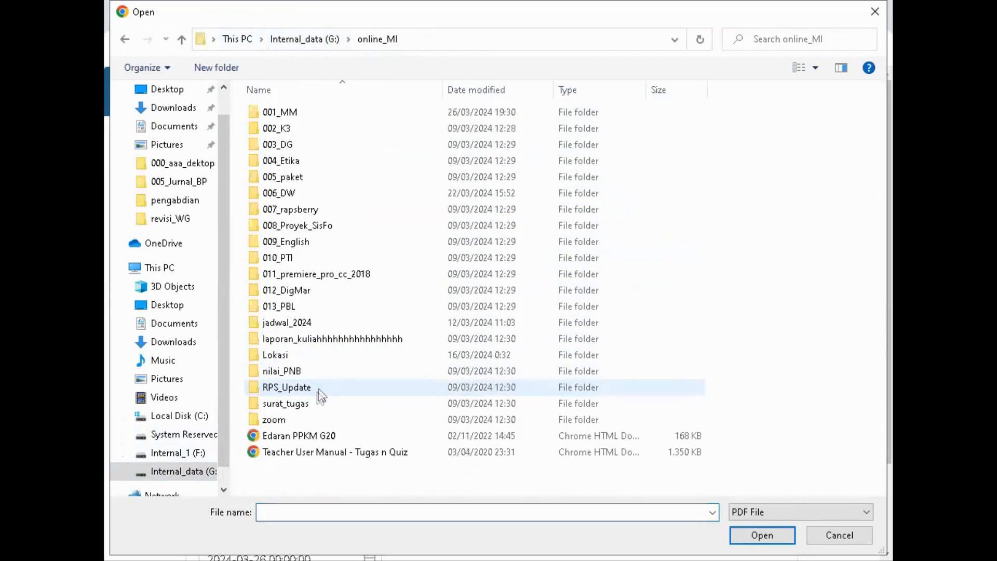
double_click(314, 112)
scroll(401, 357, down, 5)
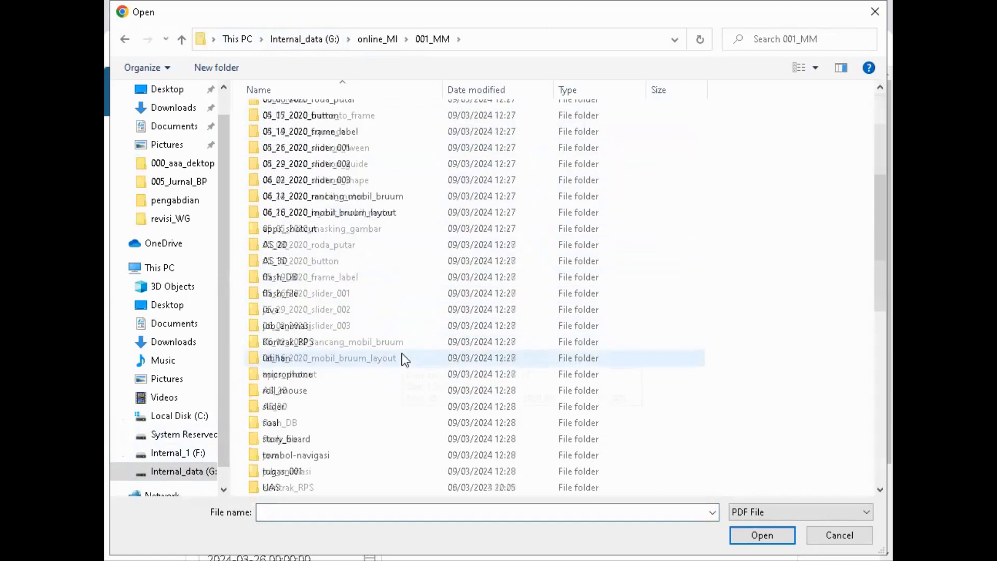
scroll(401, 358, down, 7)
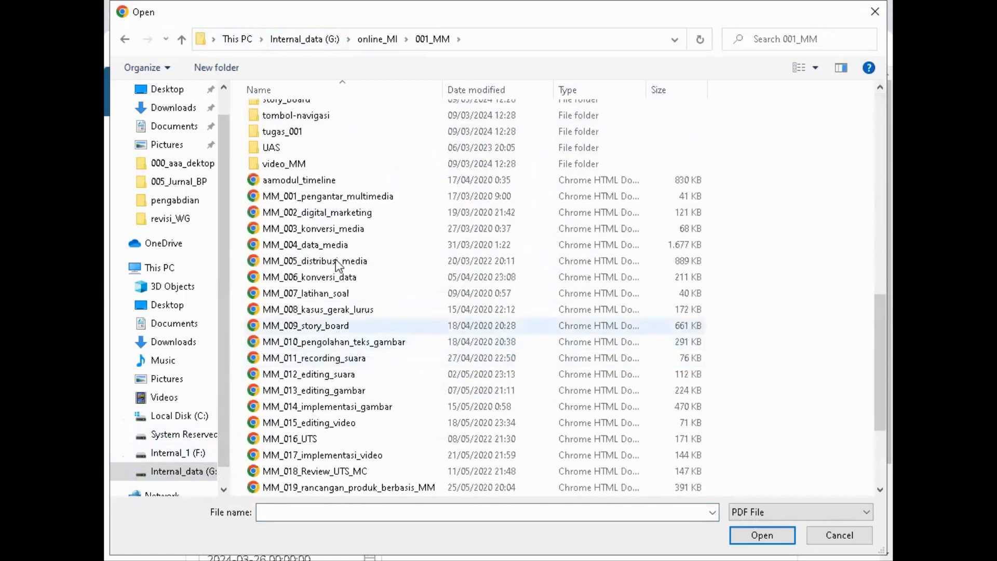
click(336, 261)
click(762, 536)
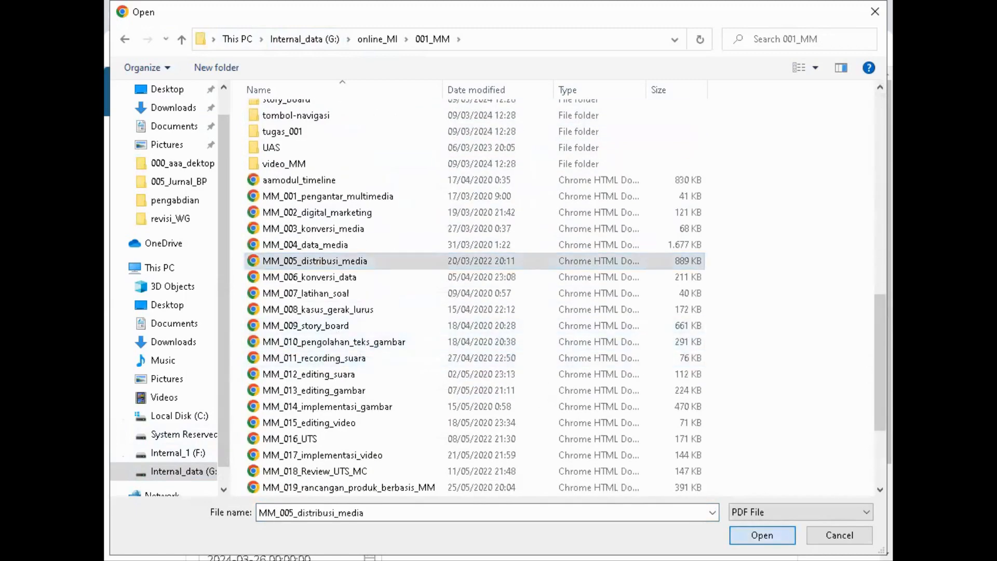
click(488, 478)
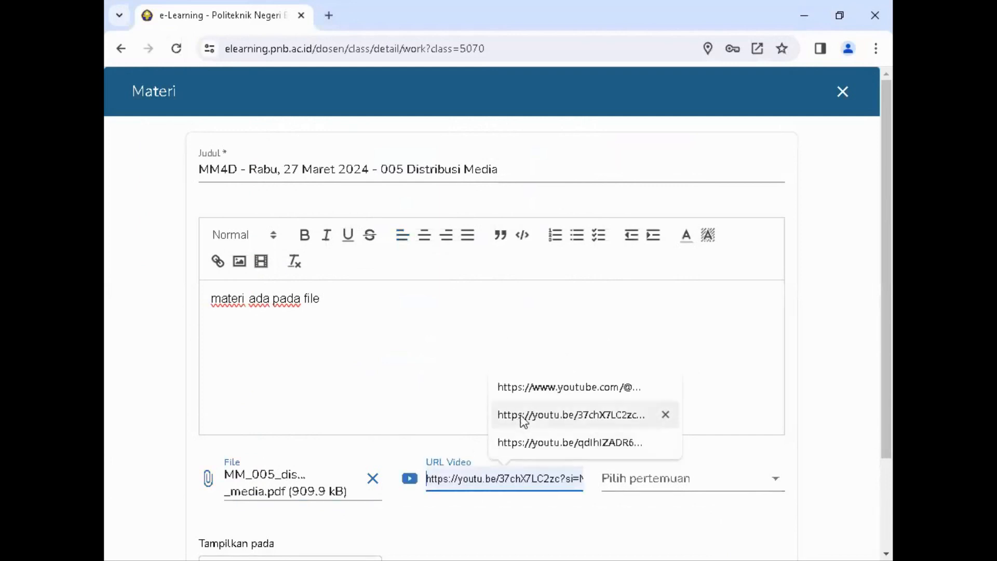
click(601, 385)
scroll(541, 461, down, 2)
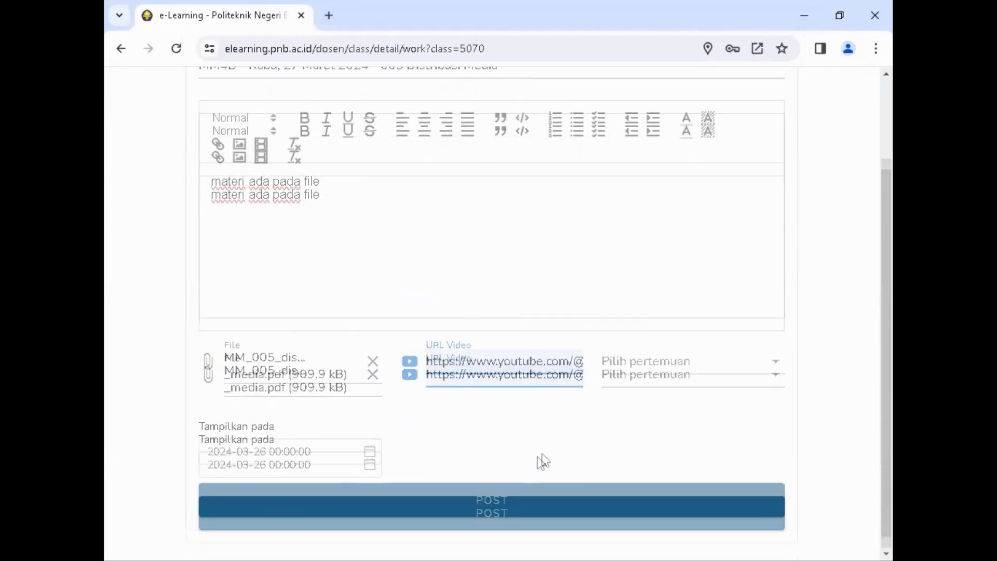
click(662, 357)
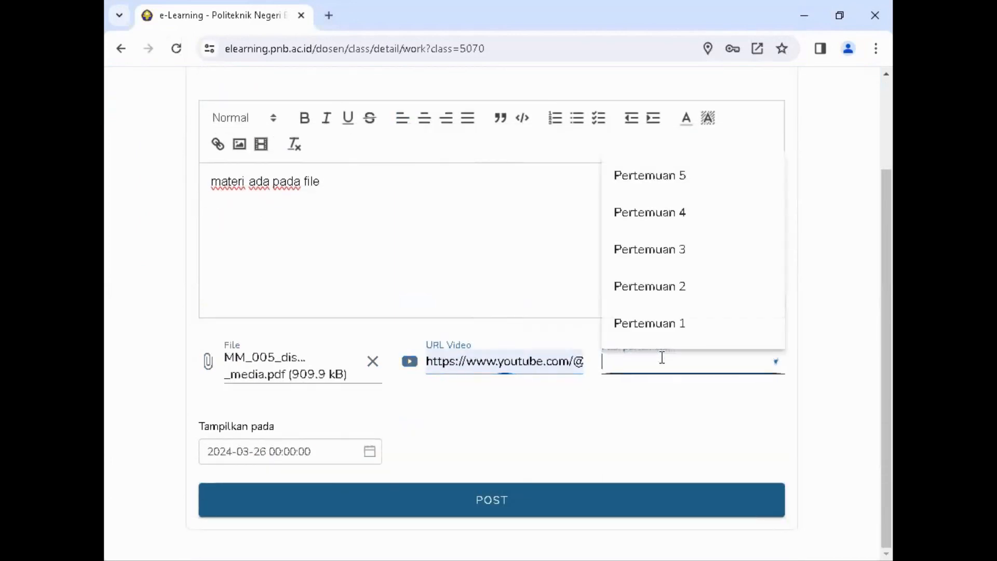
click(686, 176)
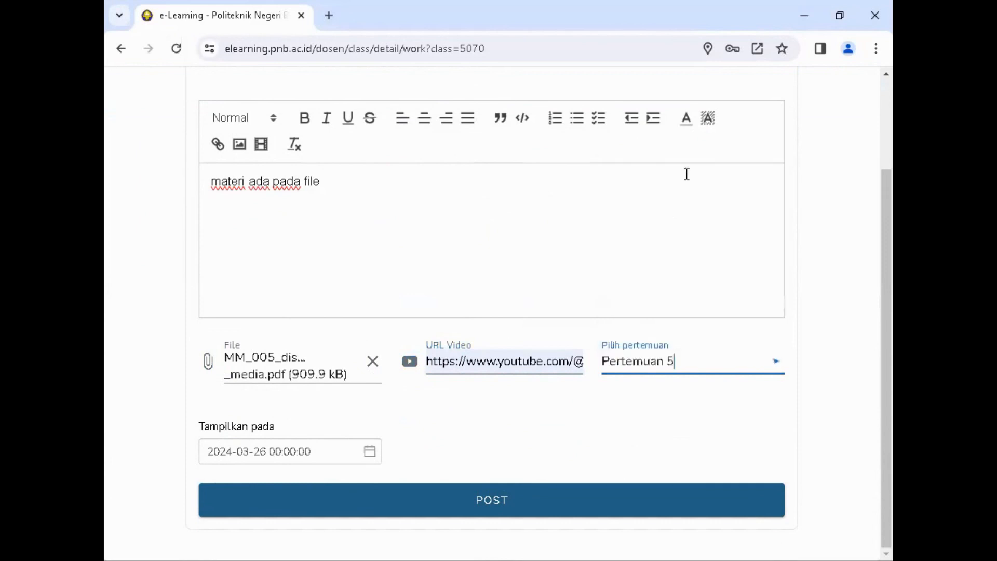
click(267, 450)
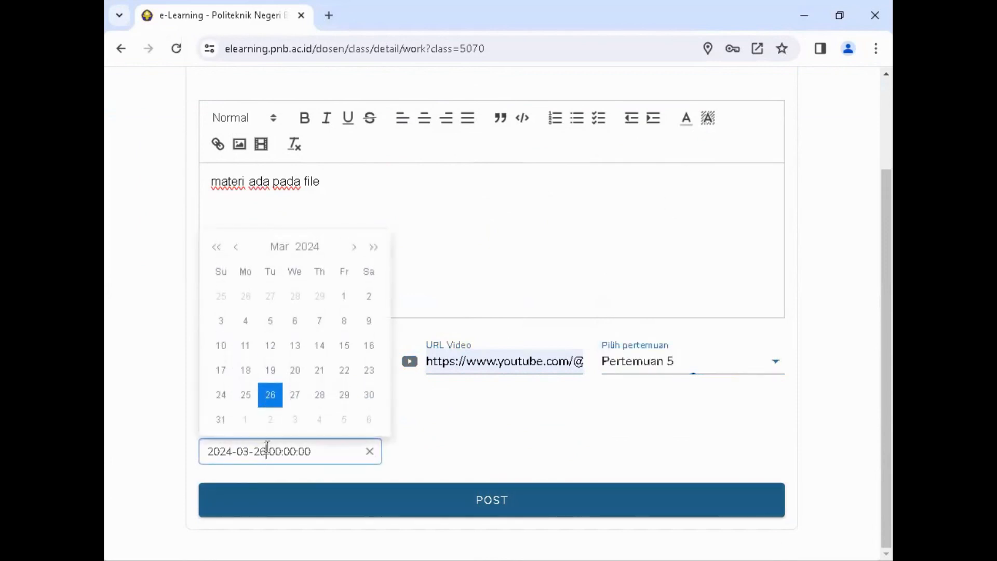
click(294, 396)
scroll(235, 391, down, 2)
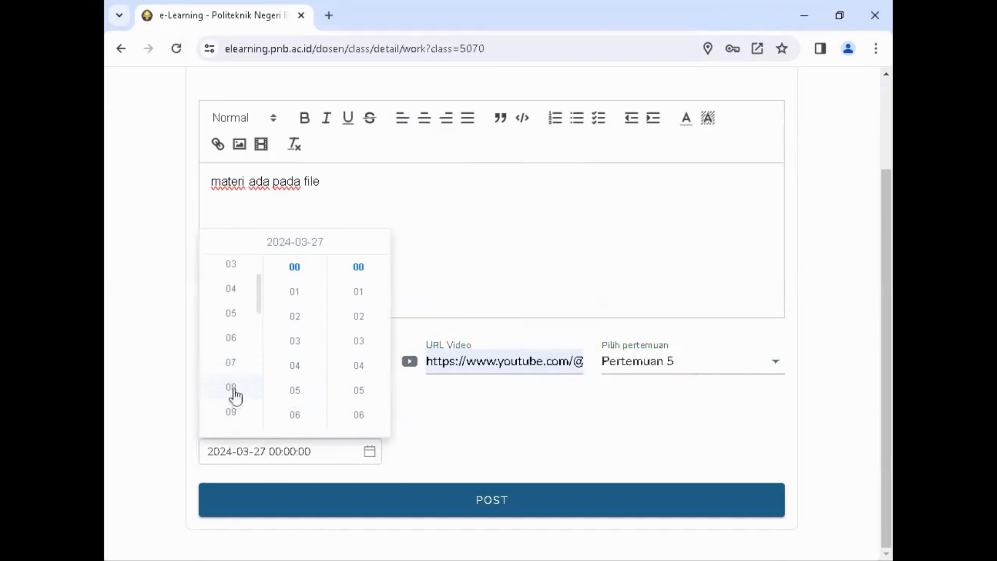
click(234, 395)
click(516, 418)
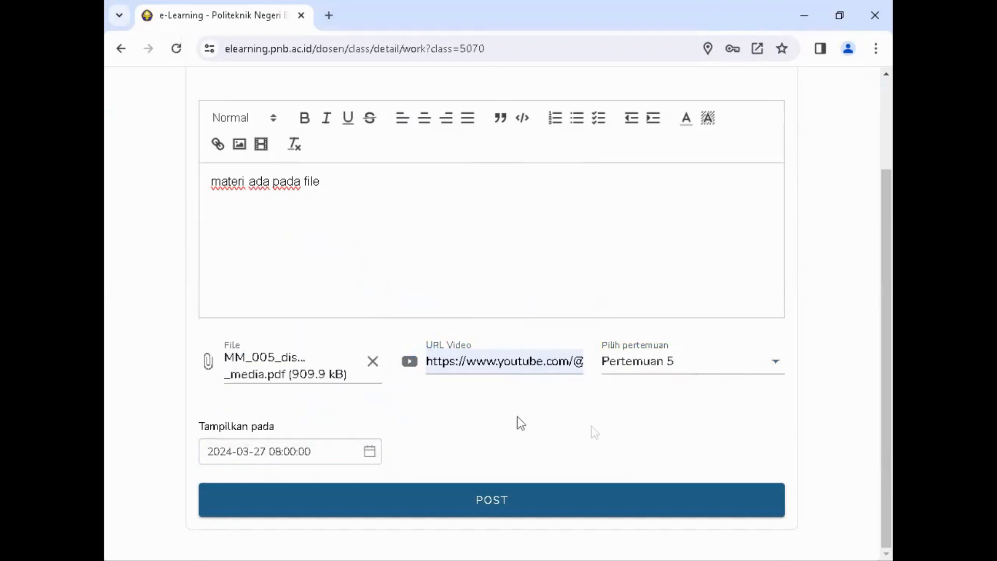
- Post the material and close the Materi form
click(498, 499)
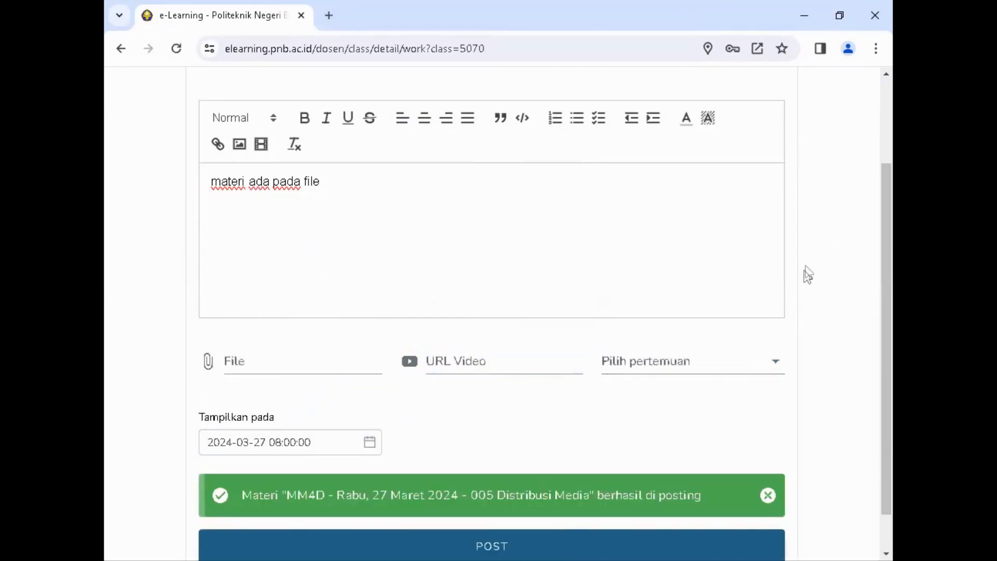
scroll(844, 143, up, 3)
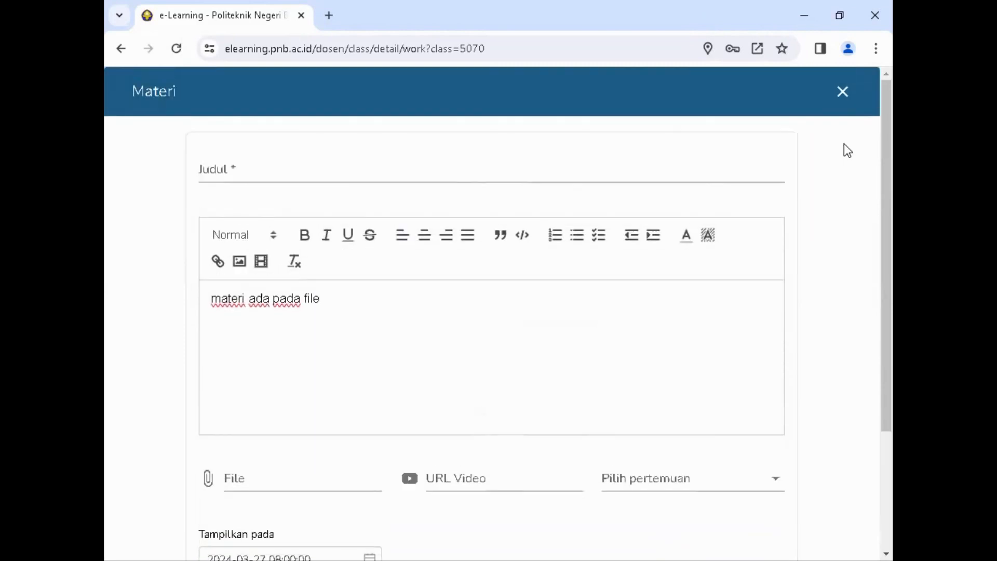
click(842, 94)
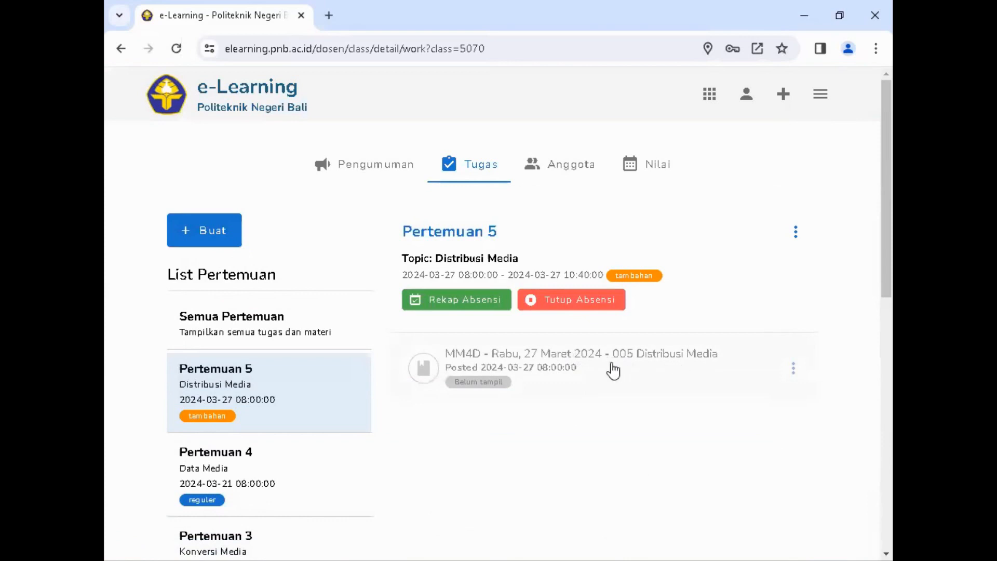
- Expand the posted Distribusi Media material, view its edit form and close it without changes
click(657, 363)
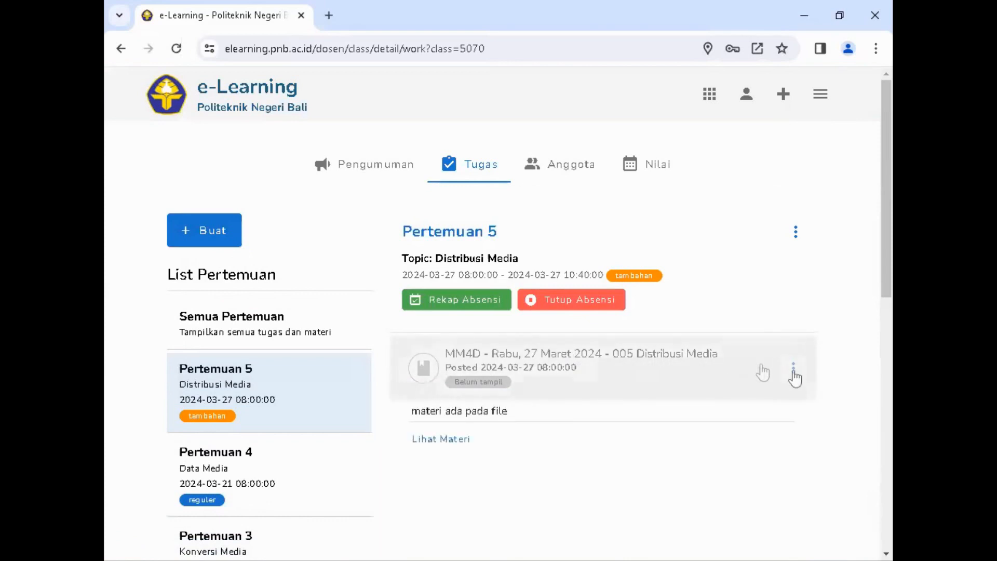
click(794, 369)
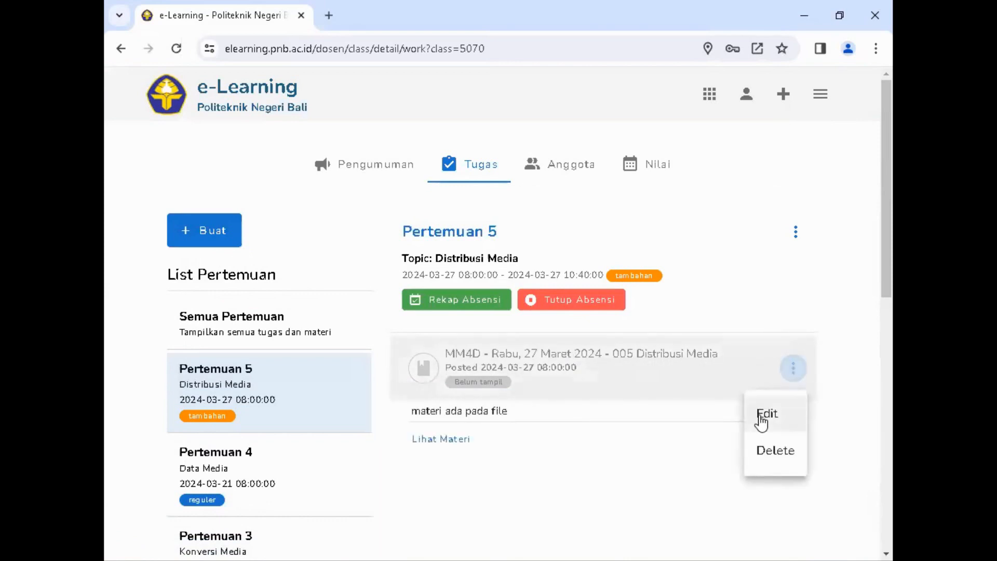
click(763, 415)
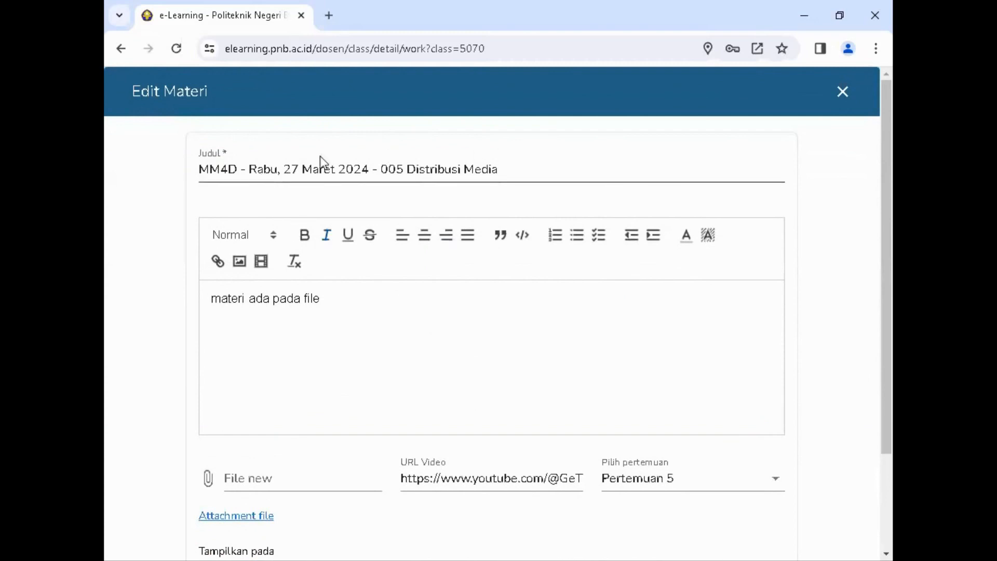
click(845, 93)
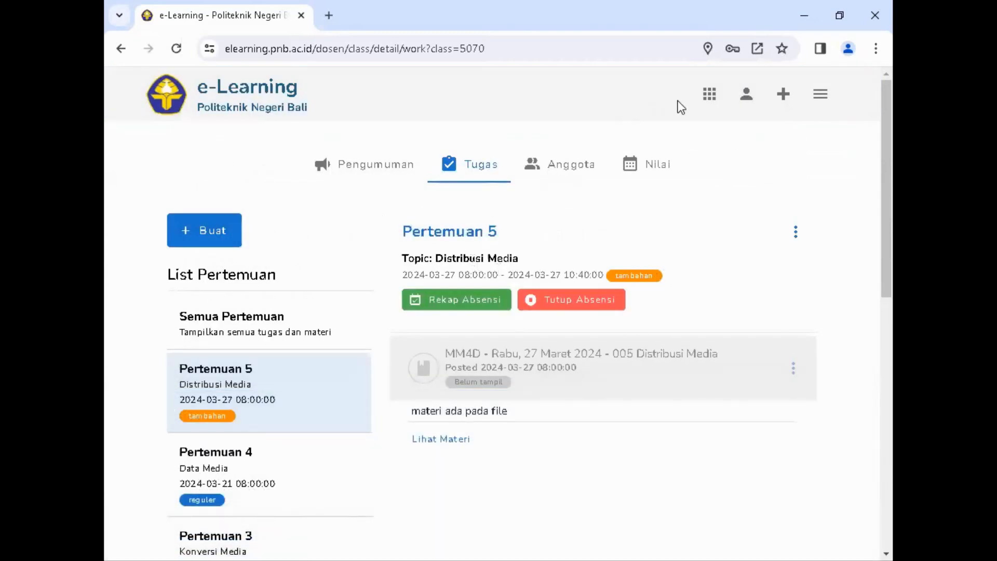
- Open Presensi Lainnya from the class overview and set Jenis Presensi to Tugas with Nomor Surat 12345
click(709, 96)
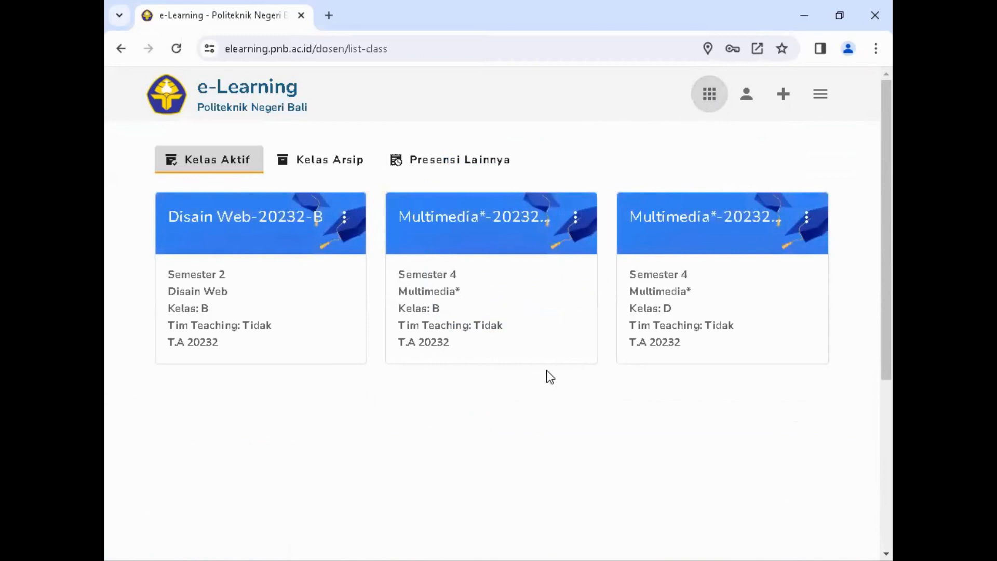
click(459, 165)
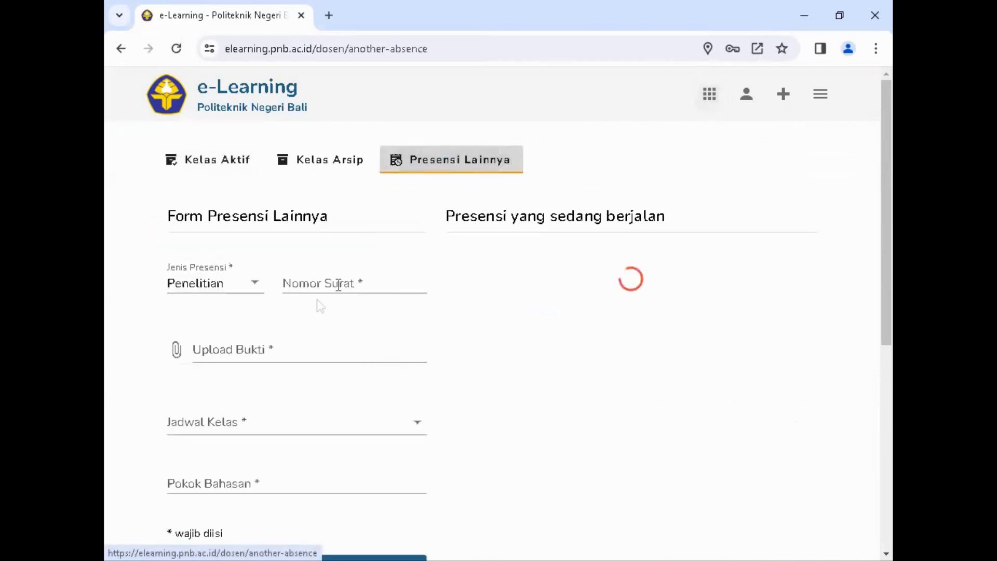
click(254, 284)
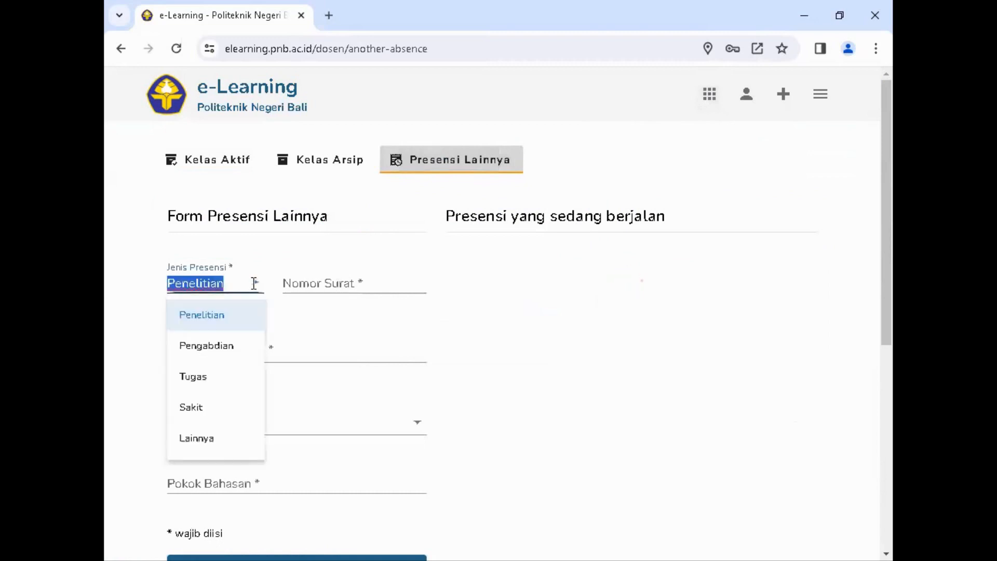
click(208, 377)
click(347, 283)
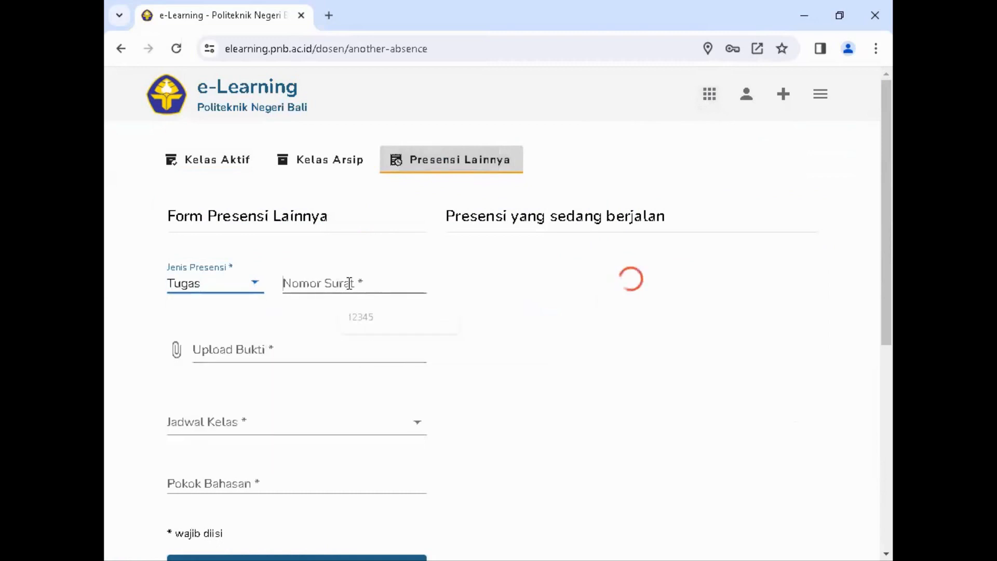
text(12345)
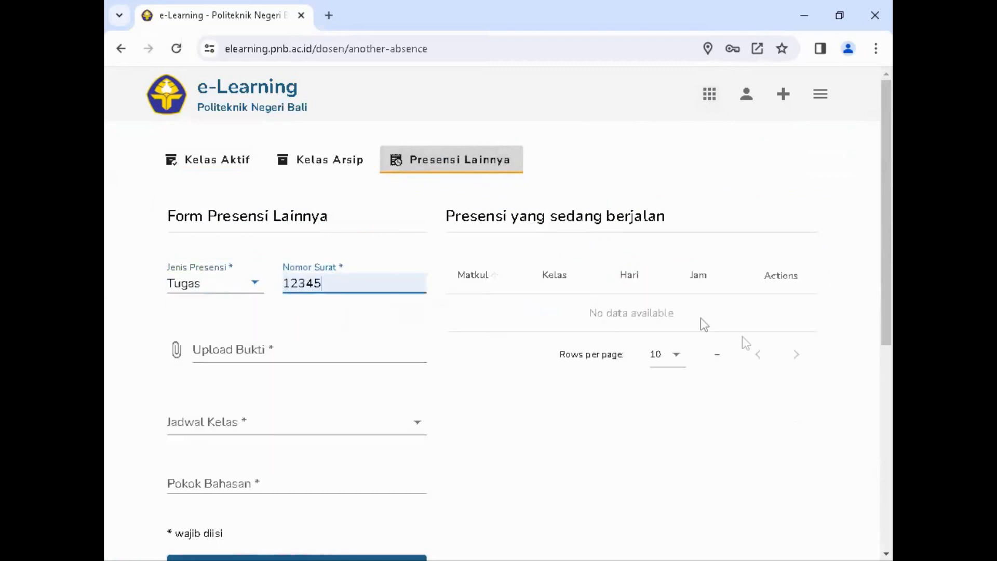
- Upload the PDF "Surat TugasPelatihan Chief Editor" from the 005_Jurnal_BP folder on Internal_data (G:) as the Upload Bukti evidence
click(174, 350)
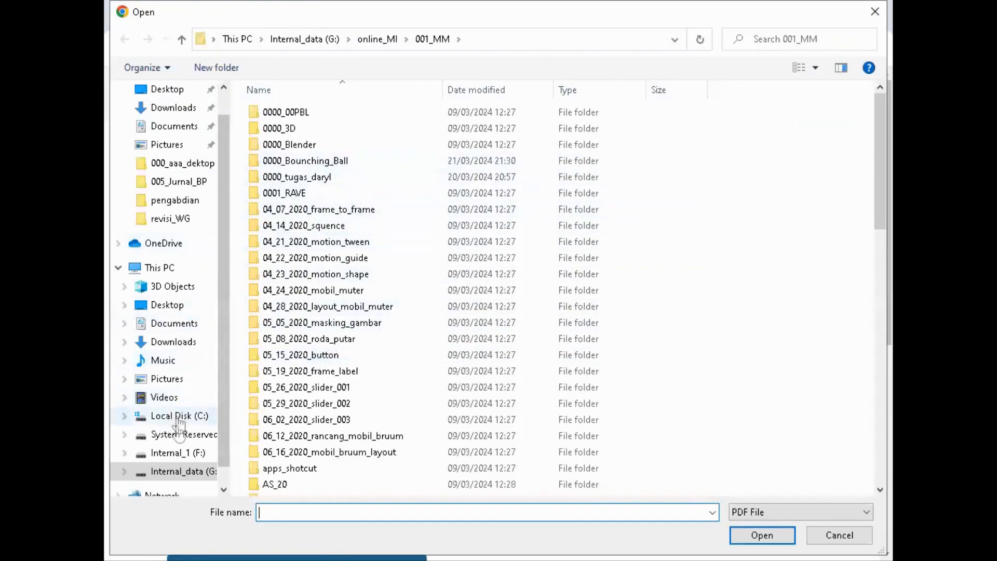
click(183, 453)
click(192, 474)
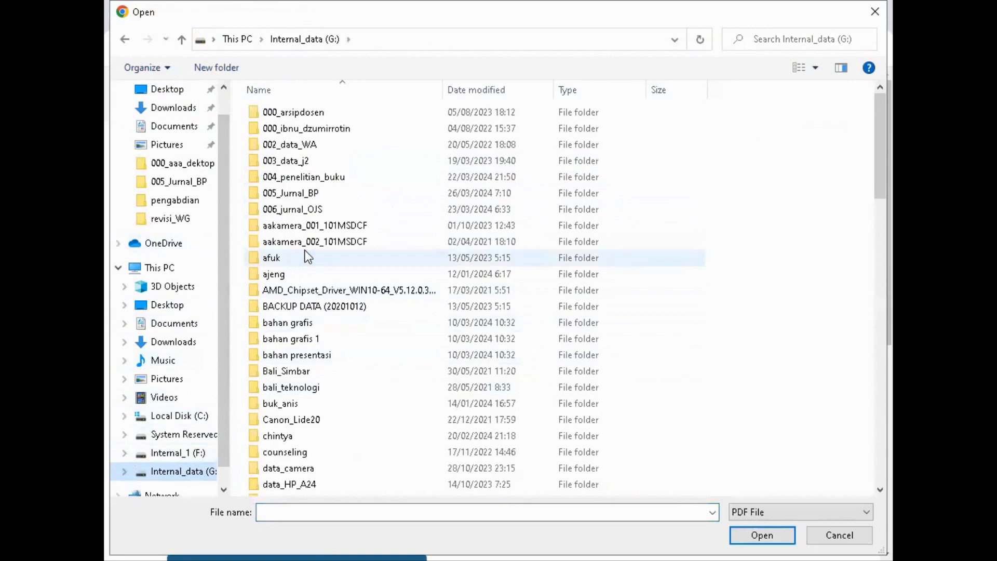
double_click(324, 192)
click(661, 151)
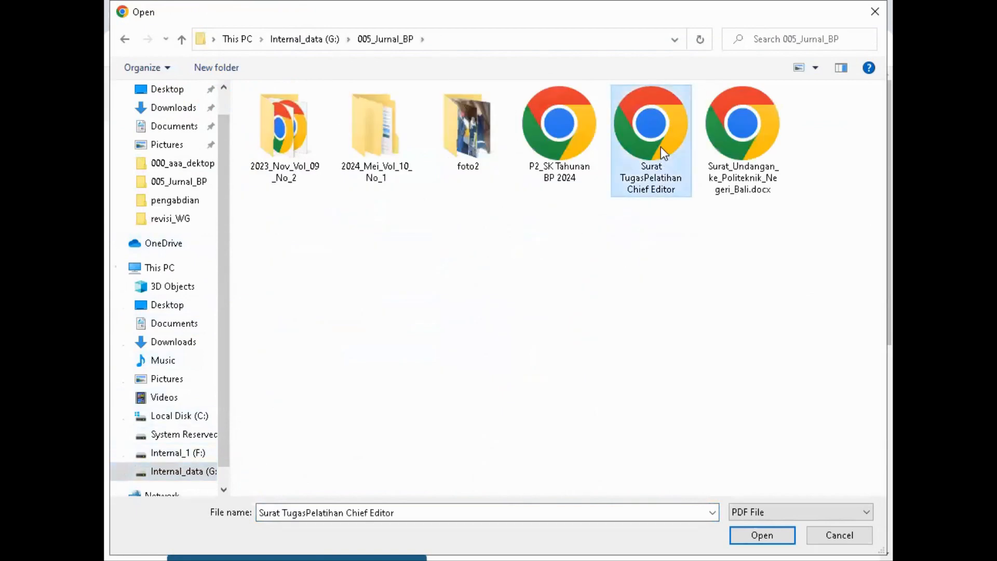
click(762, 535)
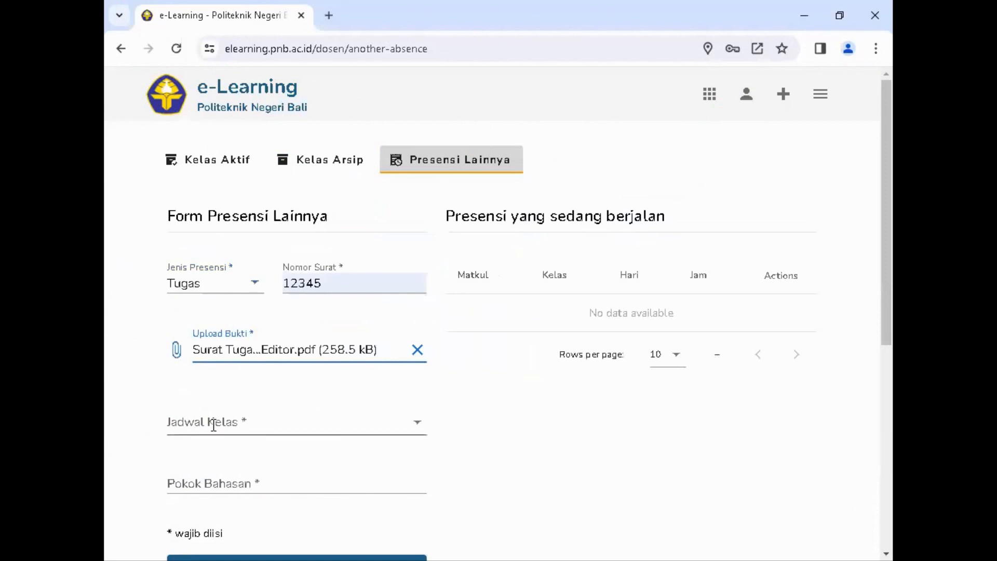
- Check which class schedules Jadwal Kelas offers without choosing one, and look over the rest of the form
click(213, 425)
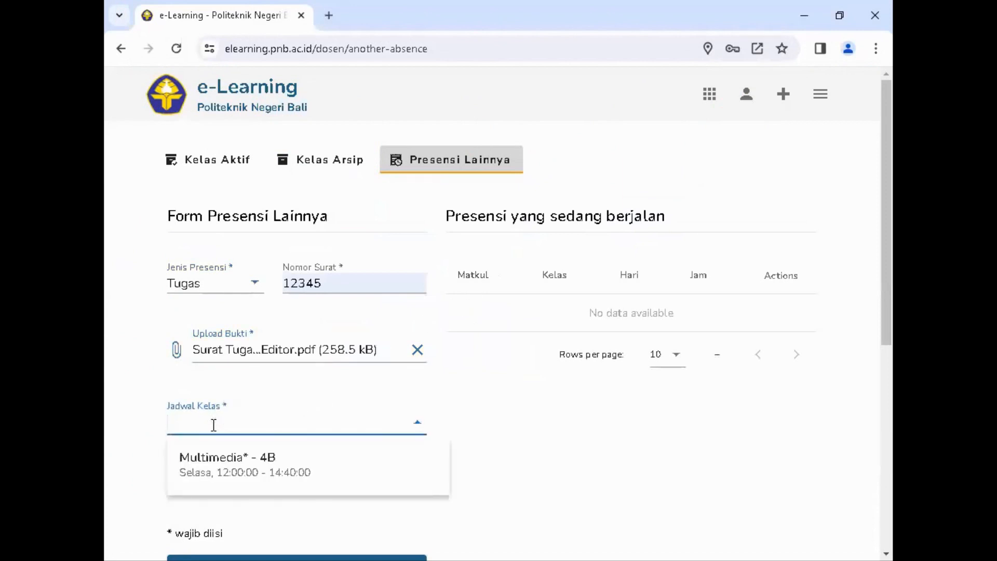
click(548, 447)
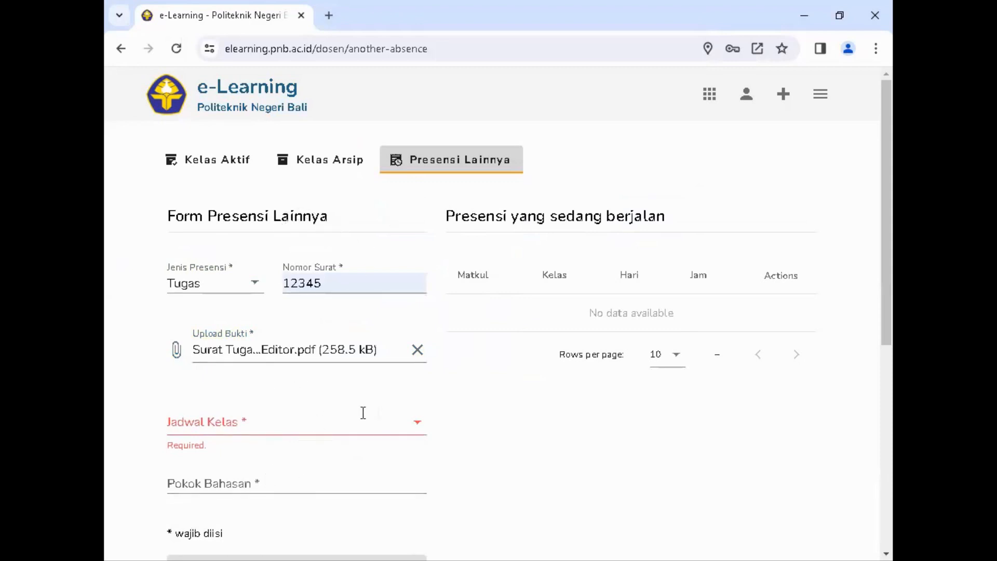
click(322, 424)
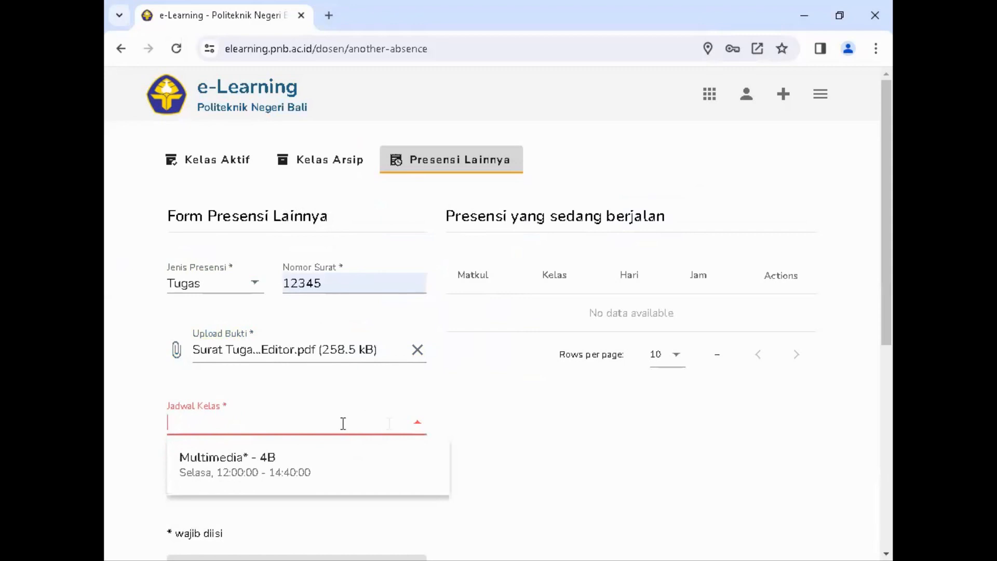
click(523, 443)
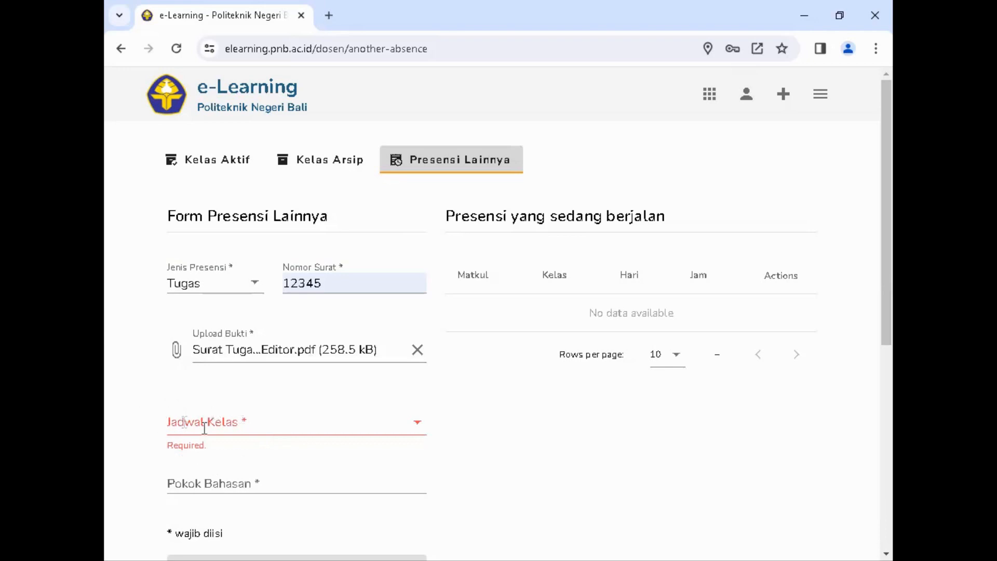
scroll(509, 433, down, 1)
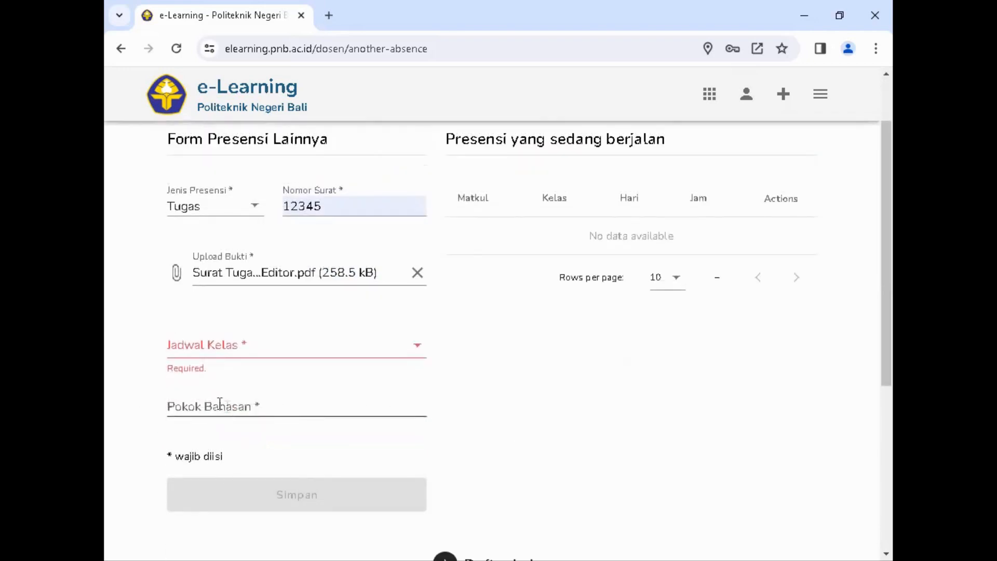